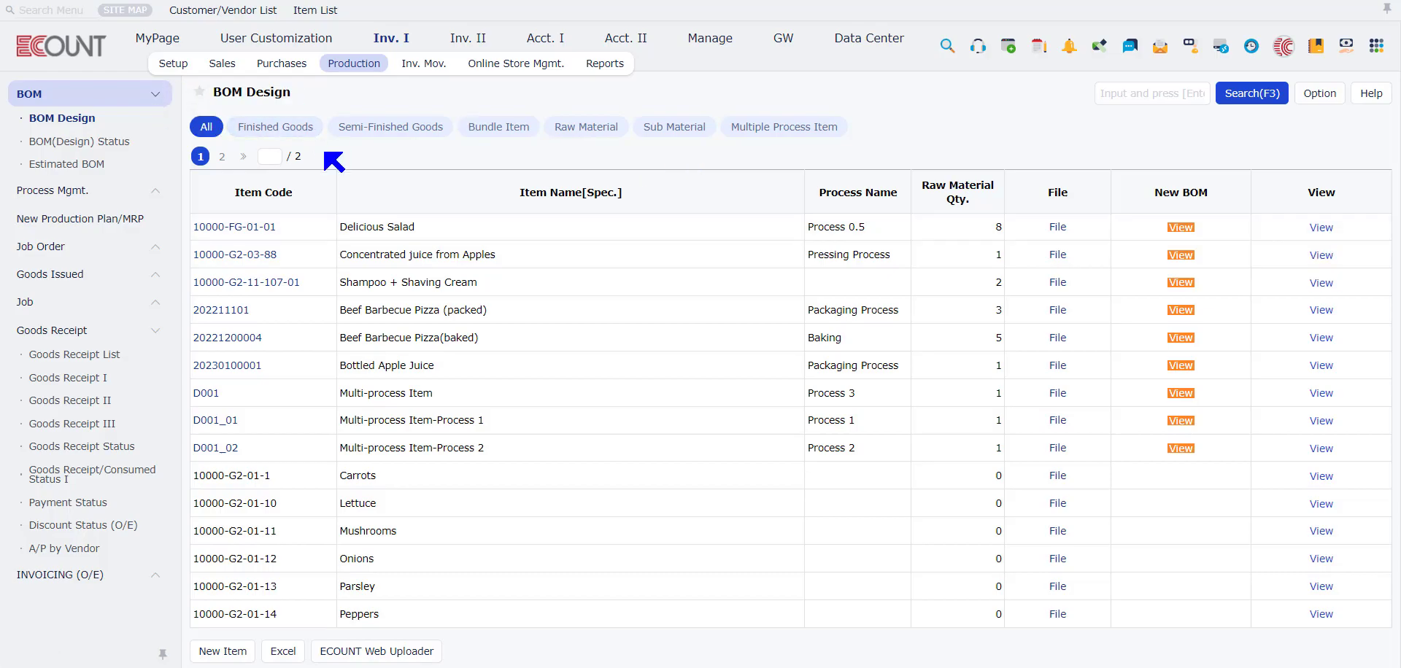
# Step: Filter the BOM list to semi-finished goods and open the default BOM version of Concentrated juice from Apples
pyautogui.click(292, 137)
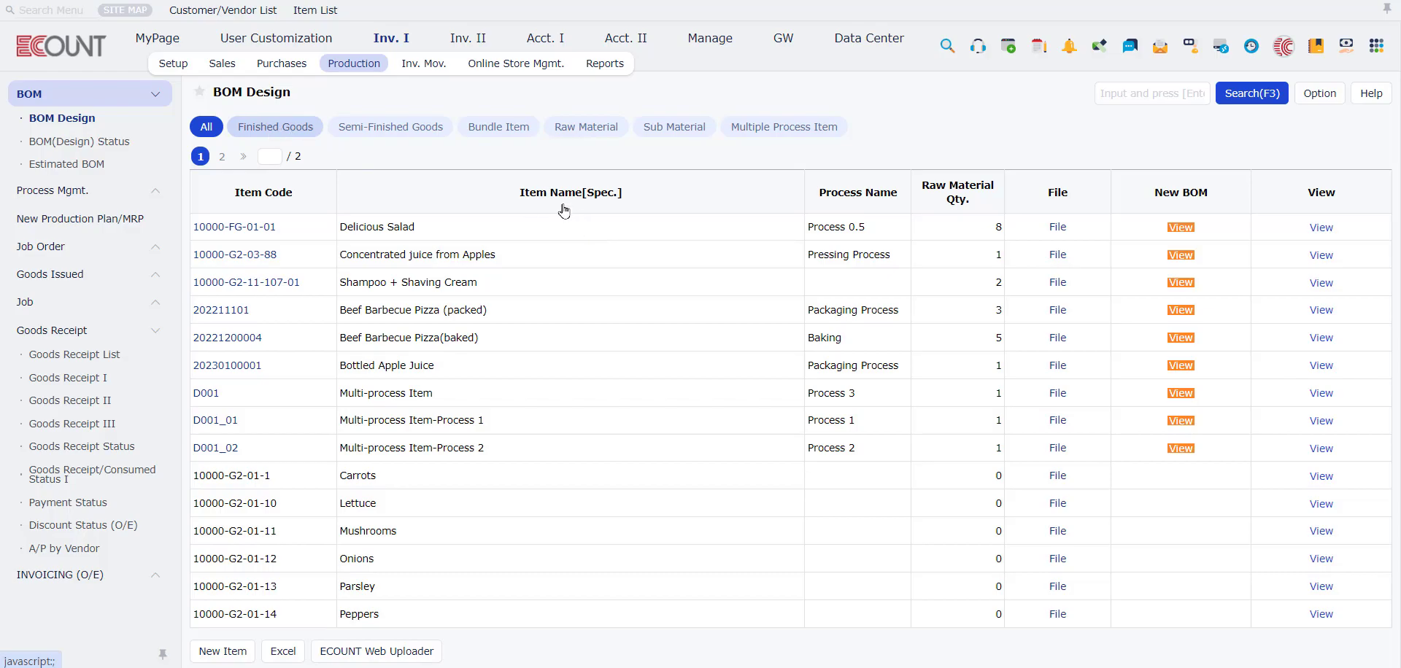
pyautogui.click(401, 129)
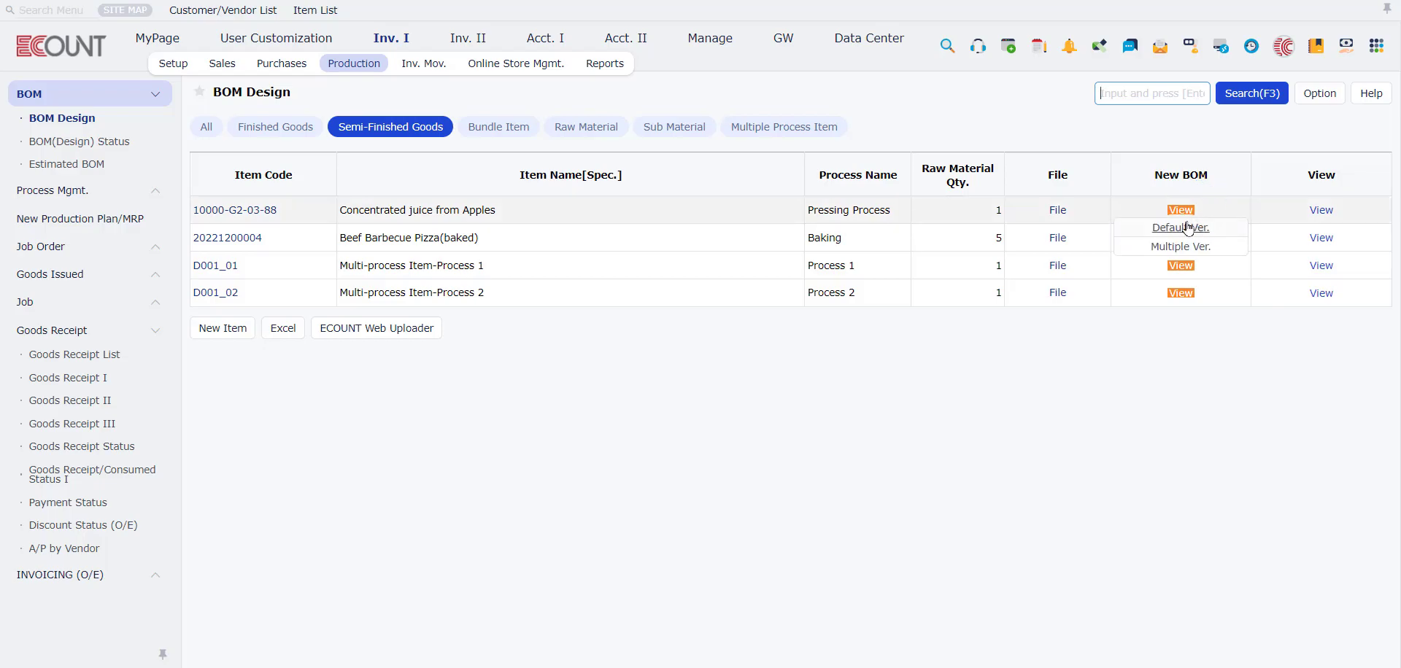
pyautogui.moveTo(1189, 212)
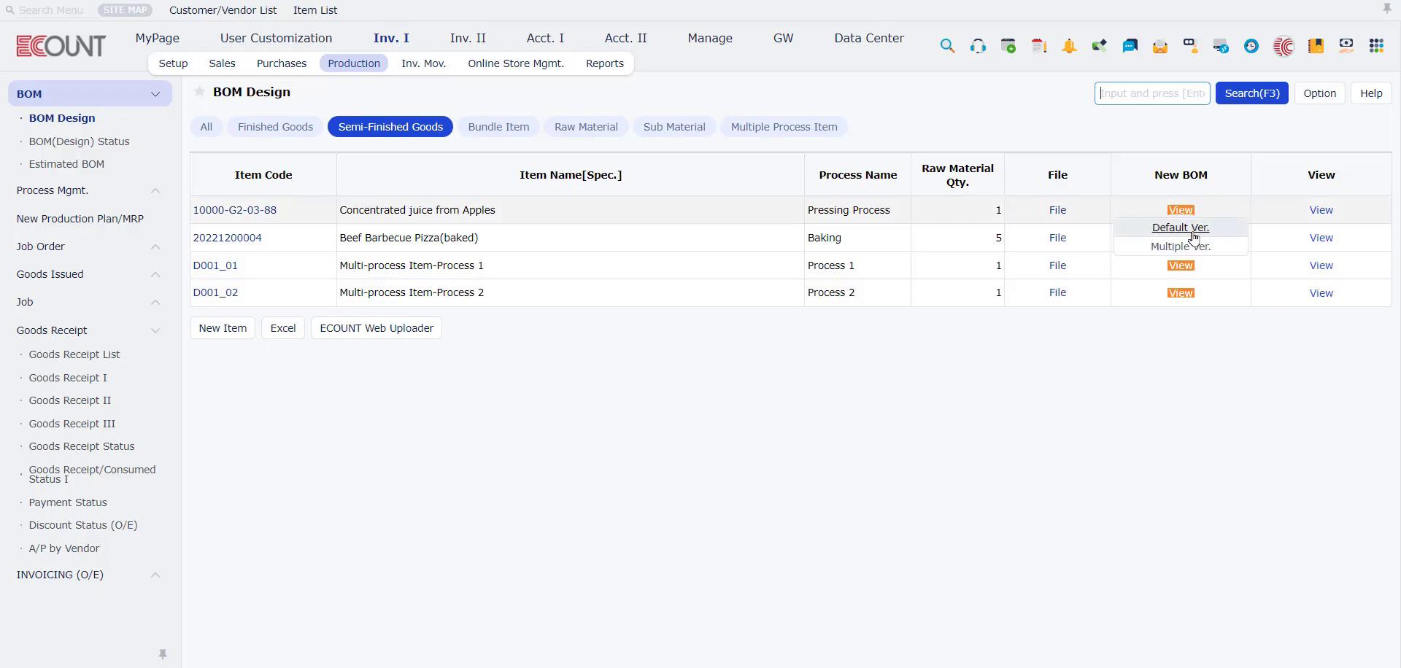
pyautogui.click(1192, 232)
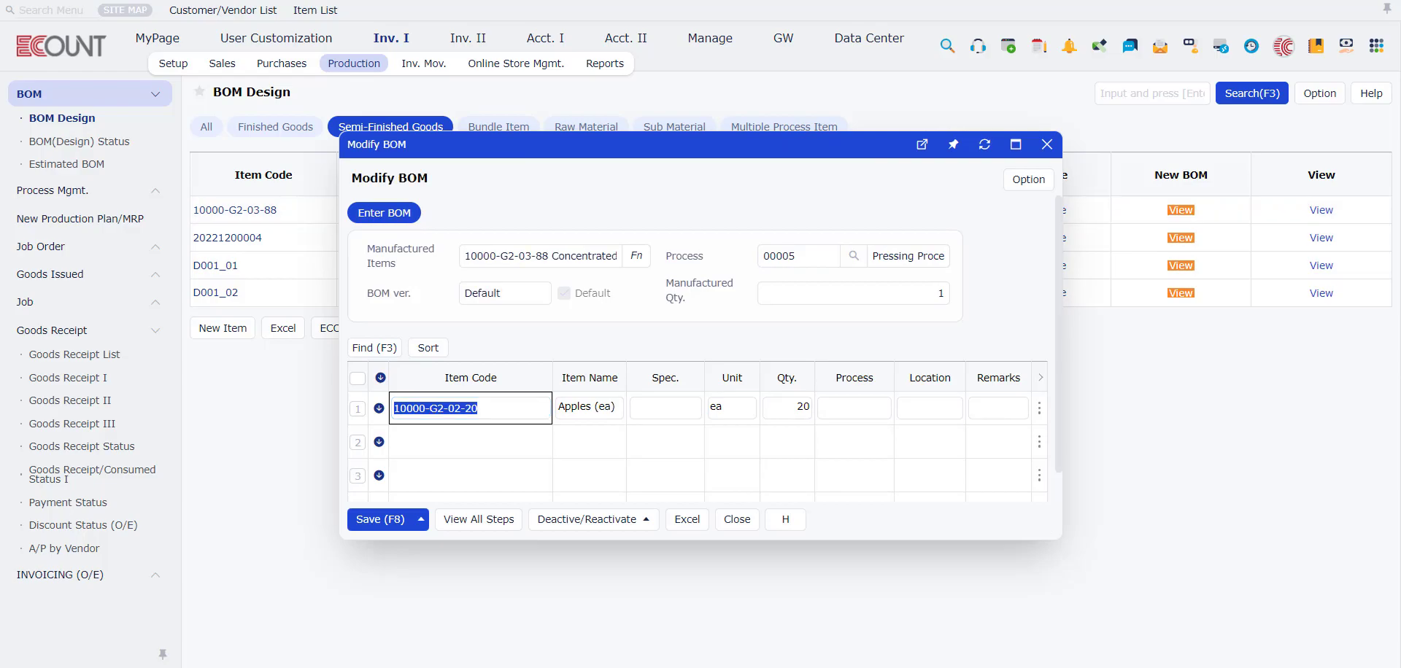
# Step: Set the BOM's manufactured quantity to 10 and look up the available items for the first raw material row
pyautogui.click(636, 255)
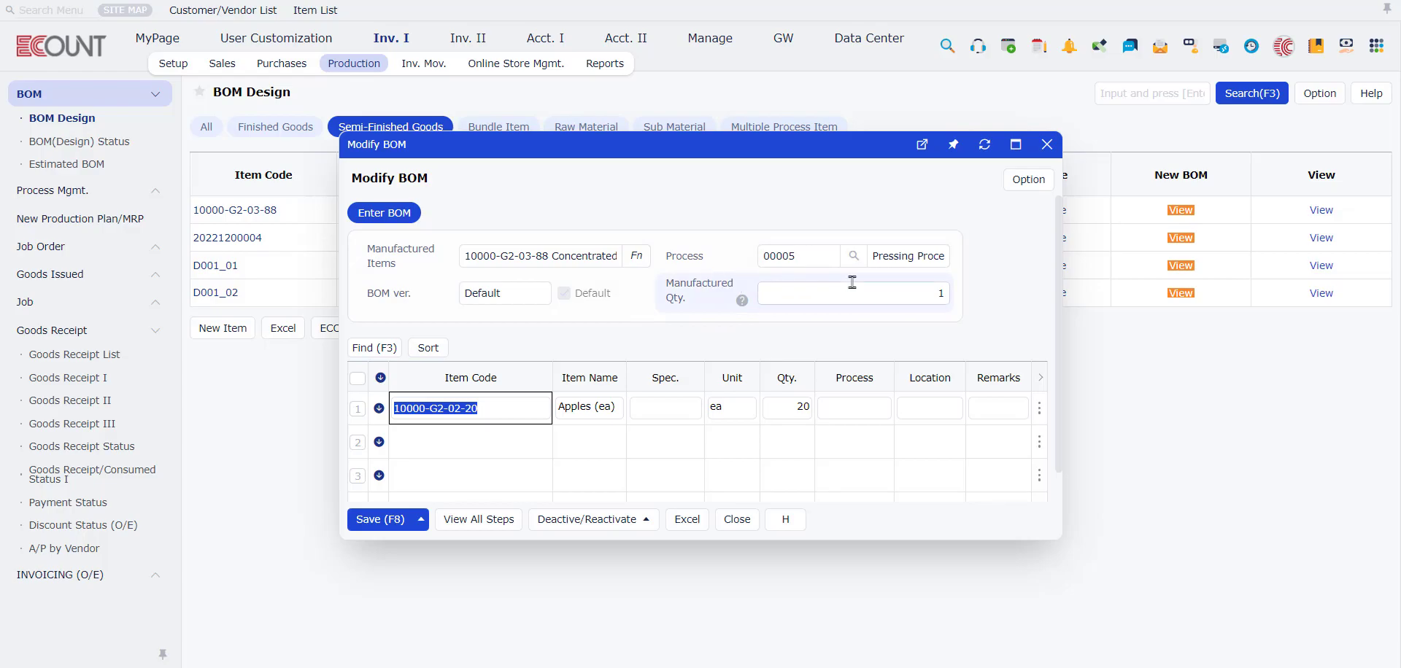
pyautogui.click(933, 293)
pyautogui.click(972, 327)
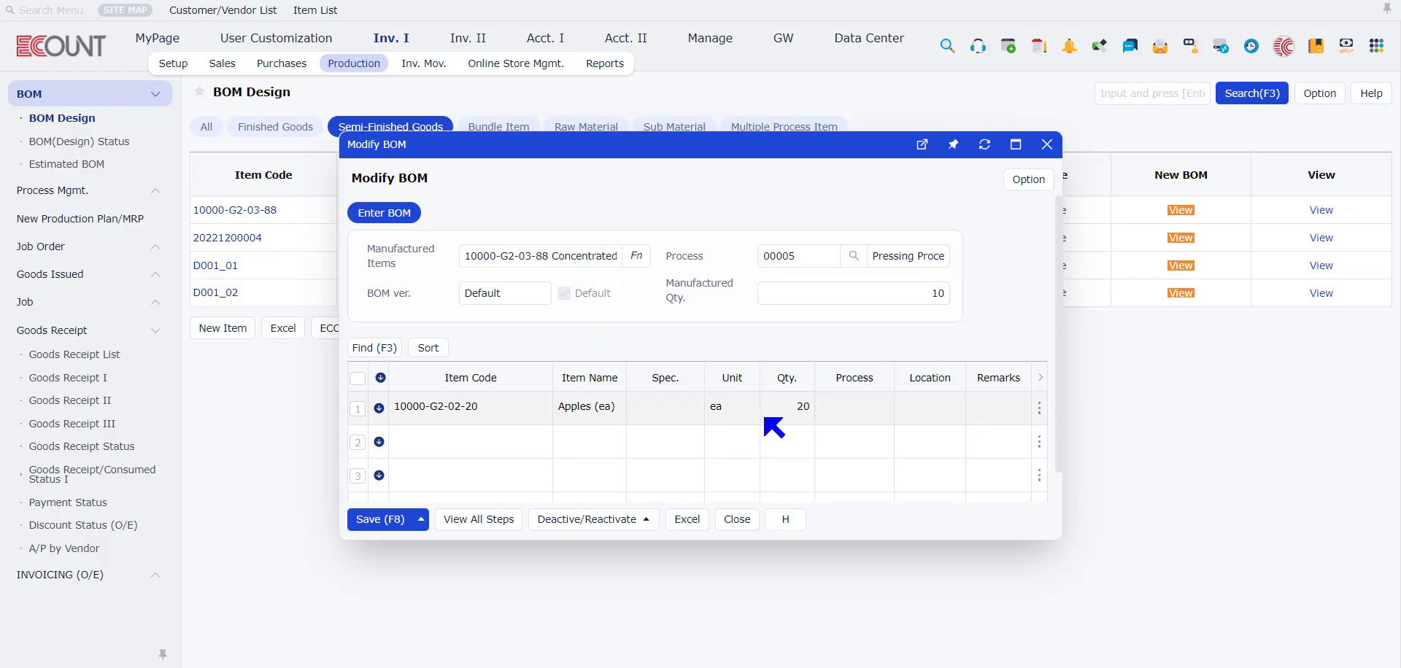
pyautogui.click(437, 408)
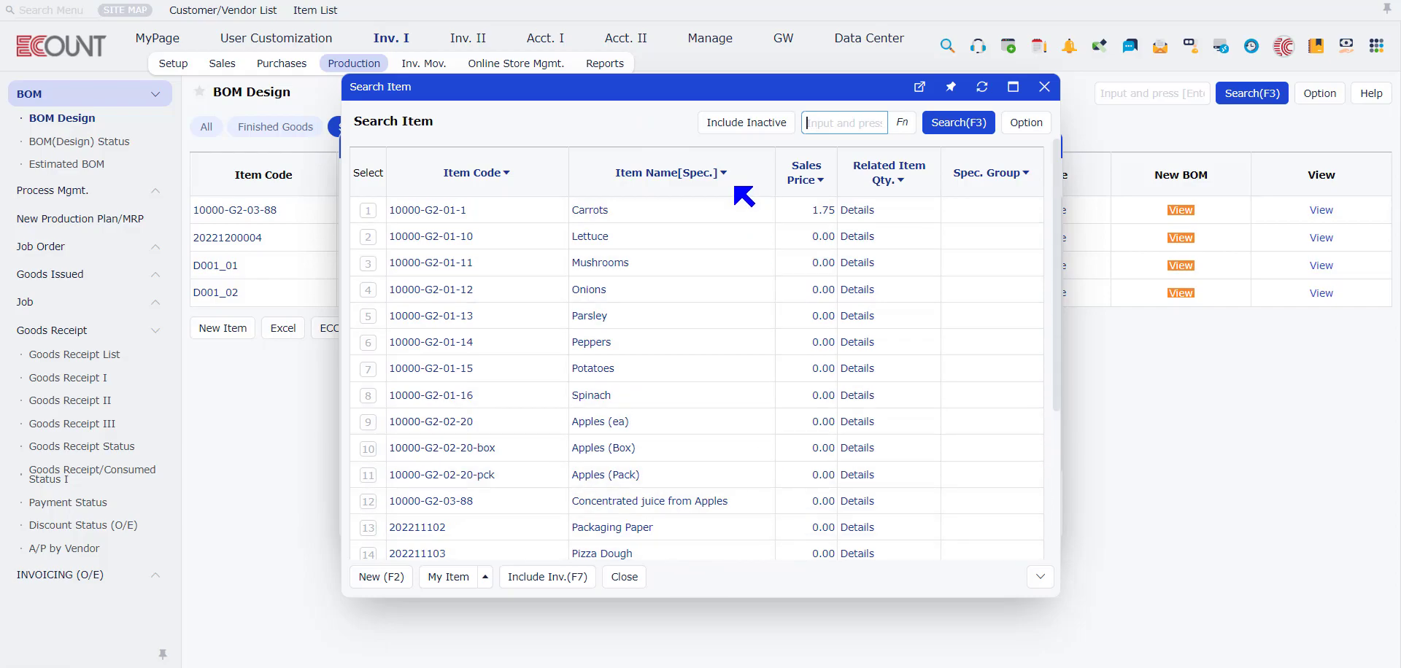
pyautogui.click(1044, 86)
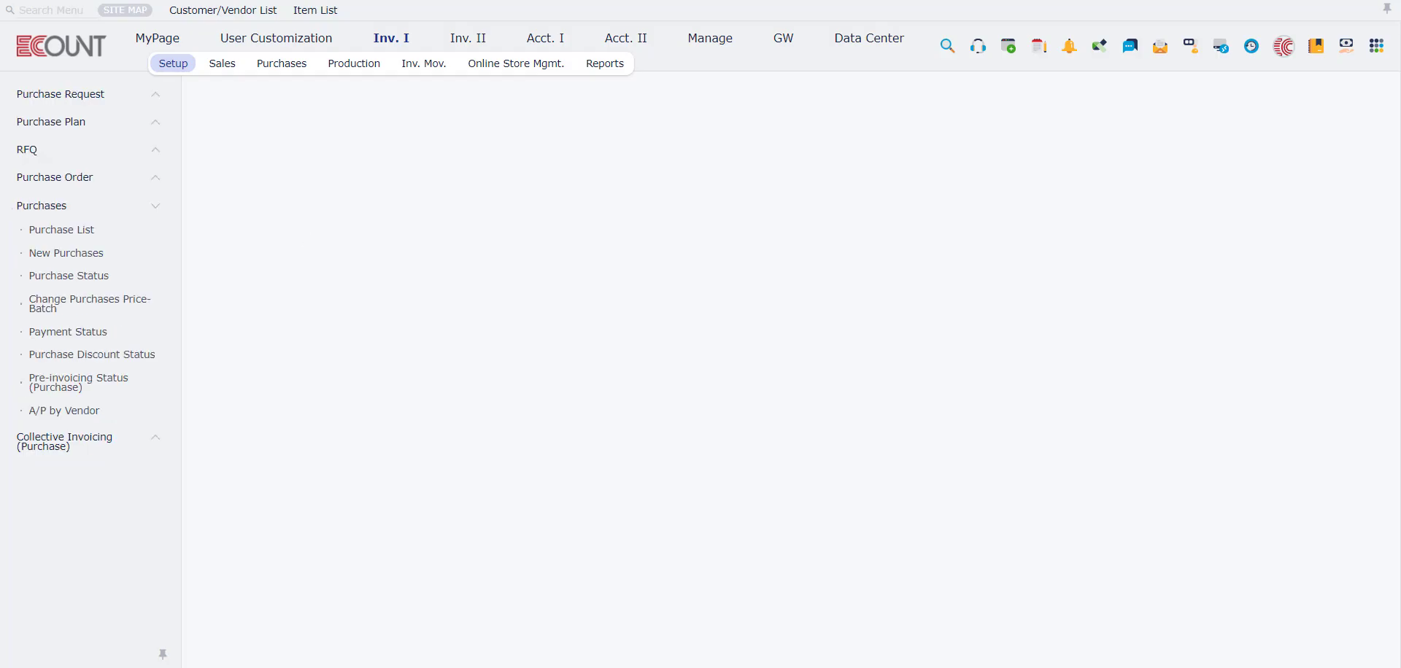
# Step: View the item category options of the Remote Control item in the item list and return to the BOM Design list
pyautogui.click(270, 199)
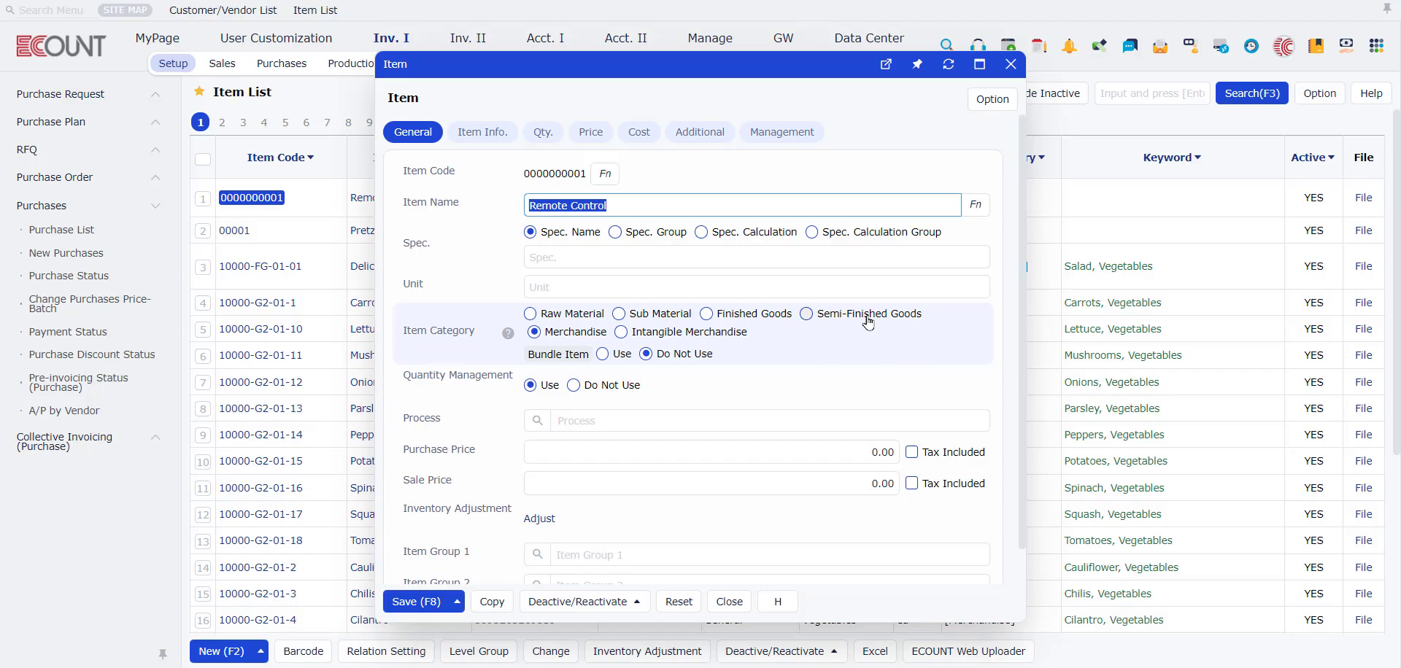
pyautogui.click(1010, 64)
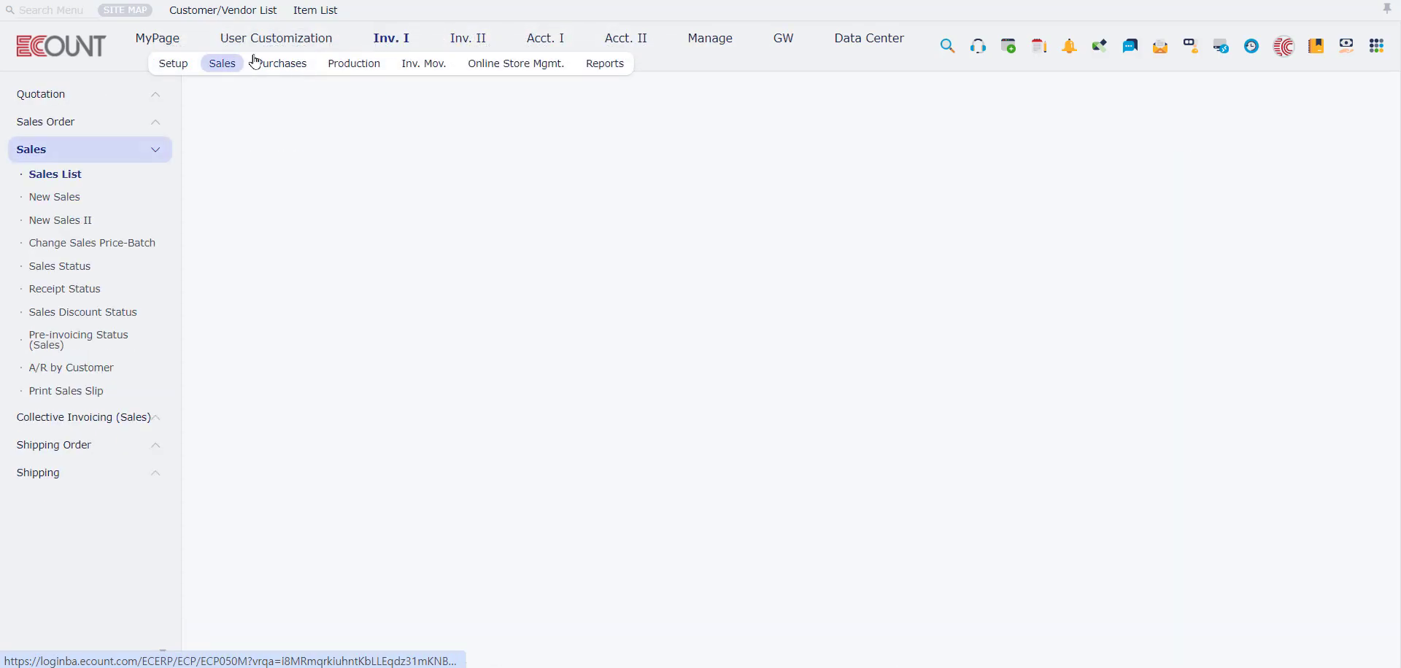
pyautogui.click(356, 66)
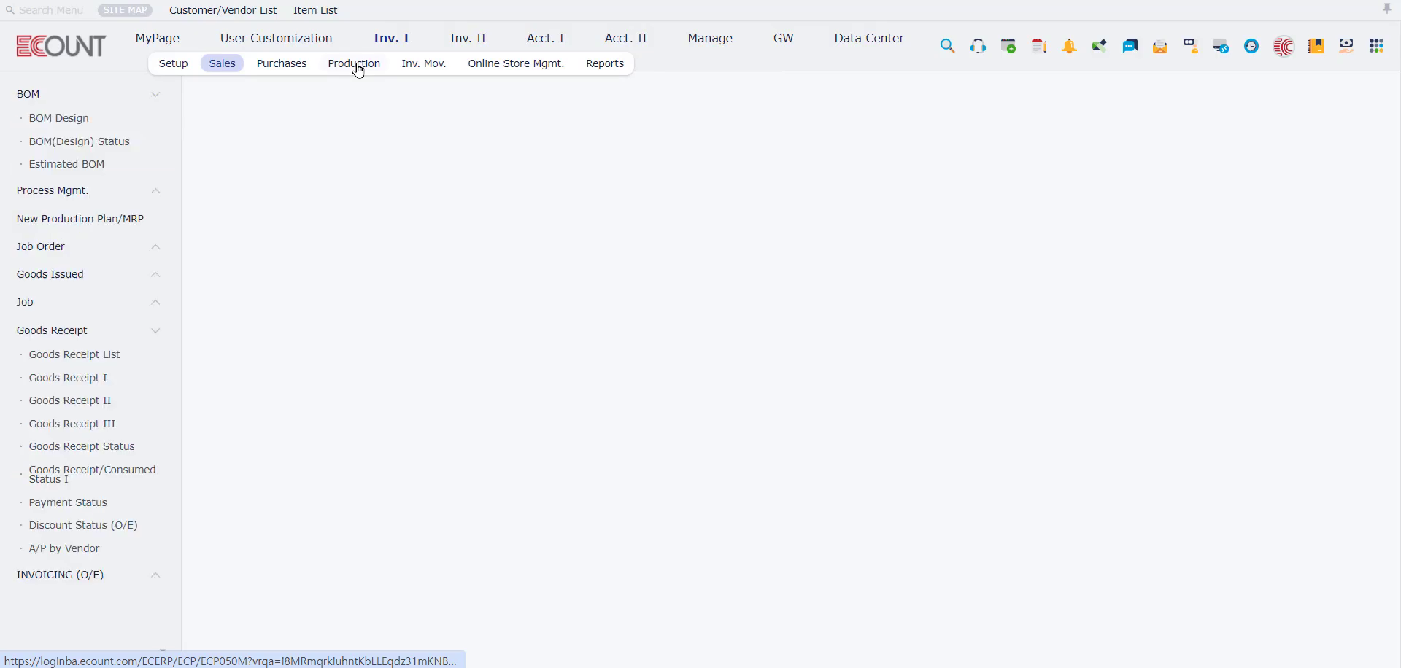
pyautogui.click(78, 99)
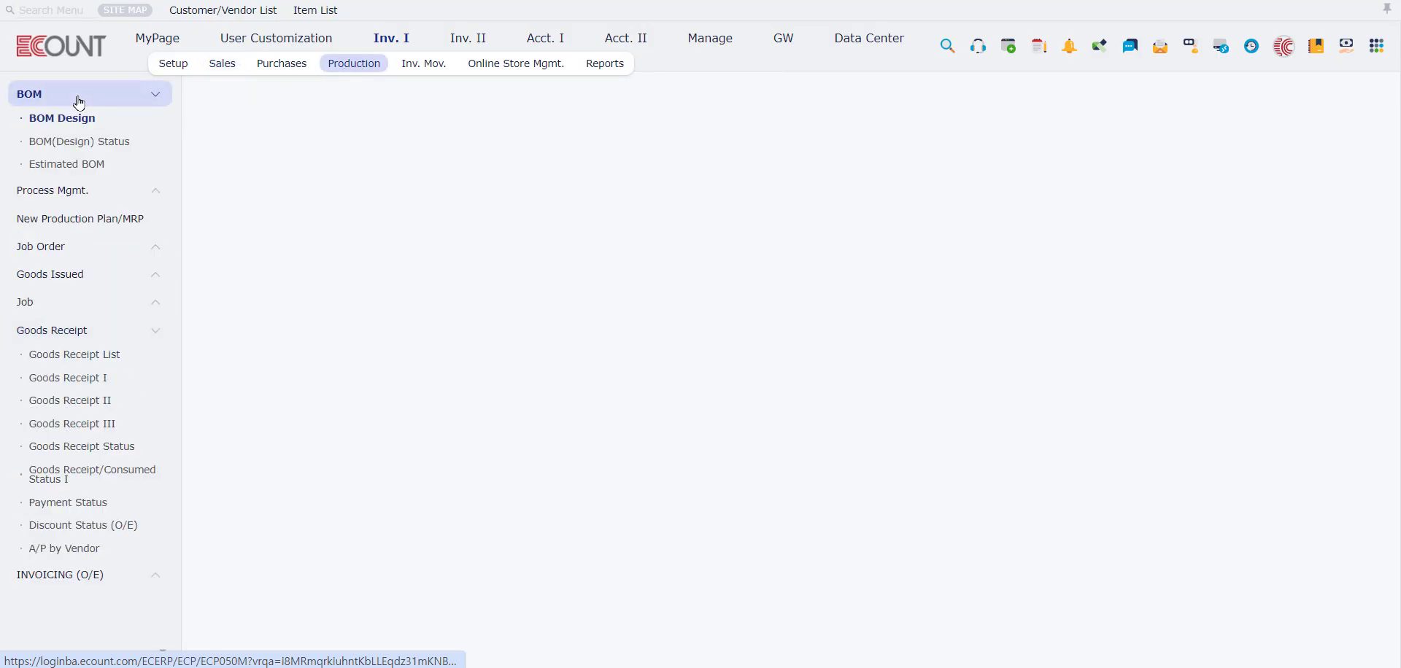
# Step: Open the default BOM version of Delicious Salad, view its Copy BOM settings, and close both without changes
pyautogui.click(1182, 229)
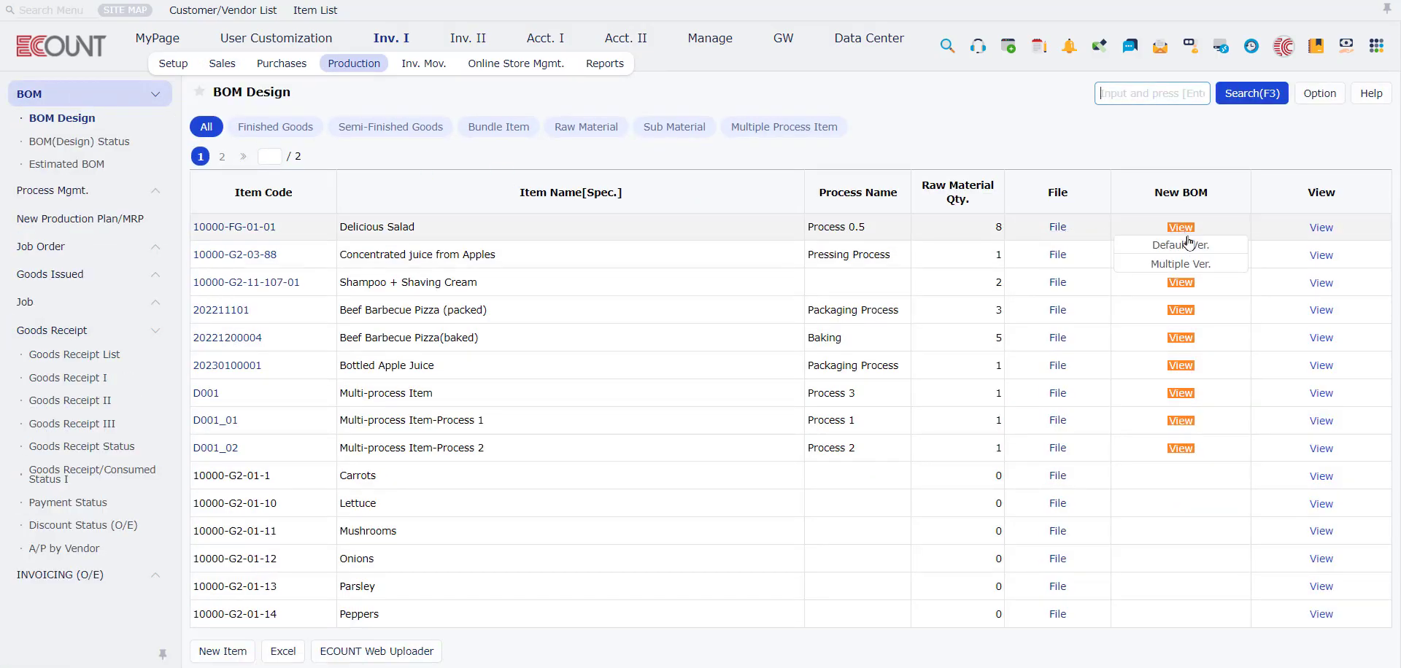
pyautogui.click(1180, 245)
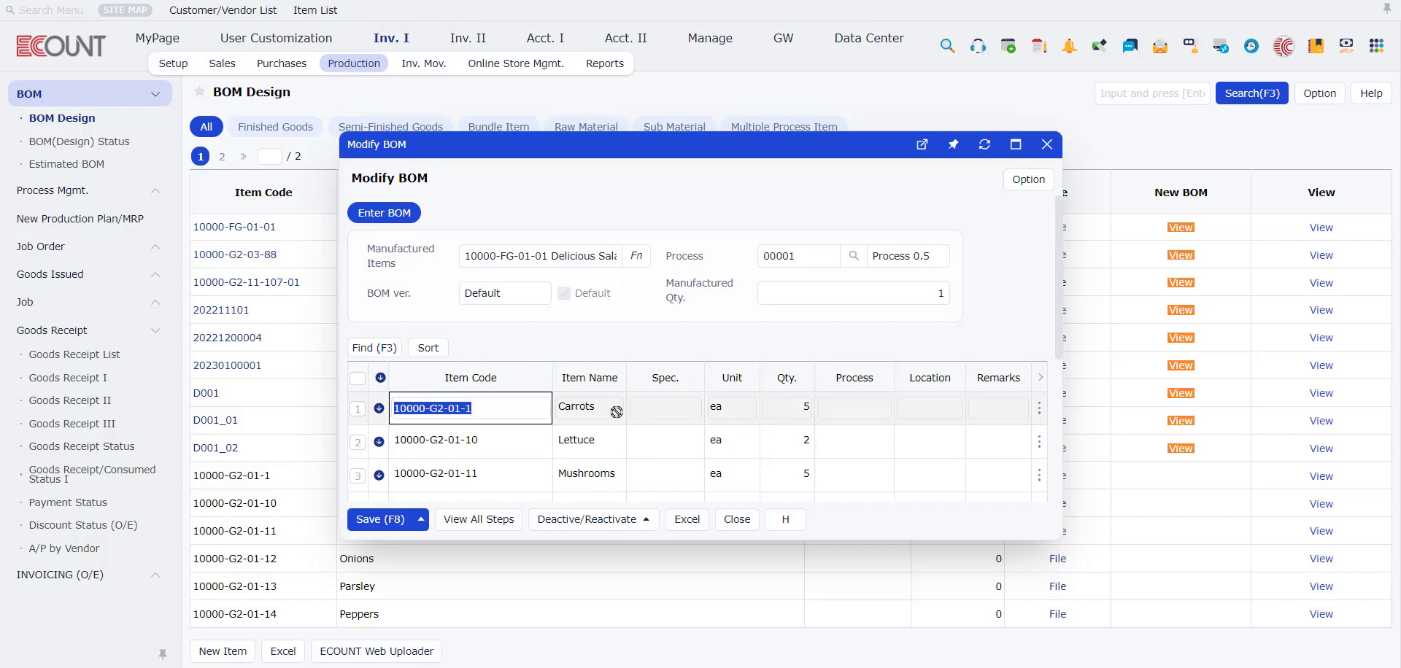
pyautogui.moveTo(642, 259)
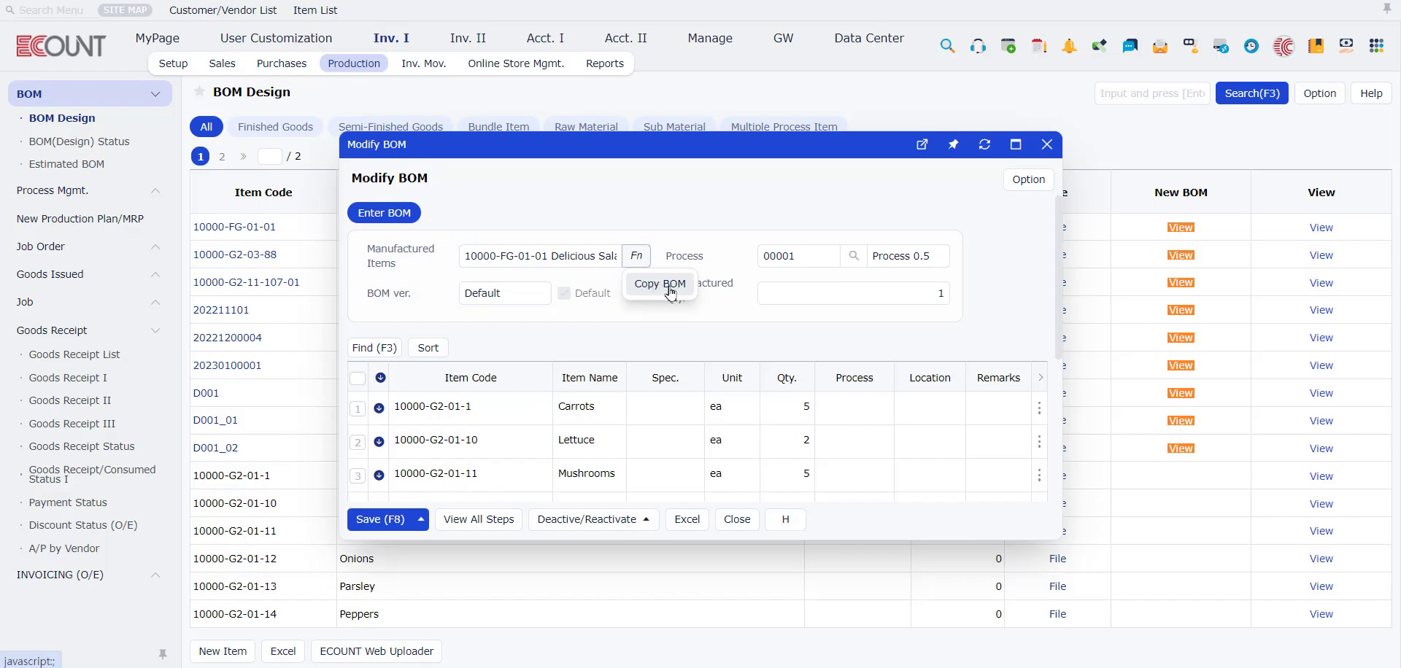
pyautogui.click(658, 284)
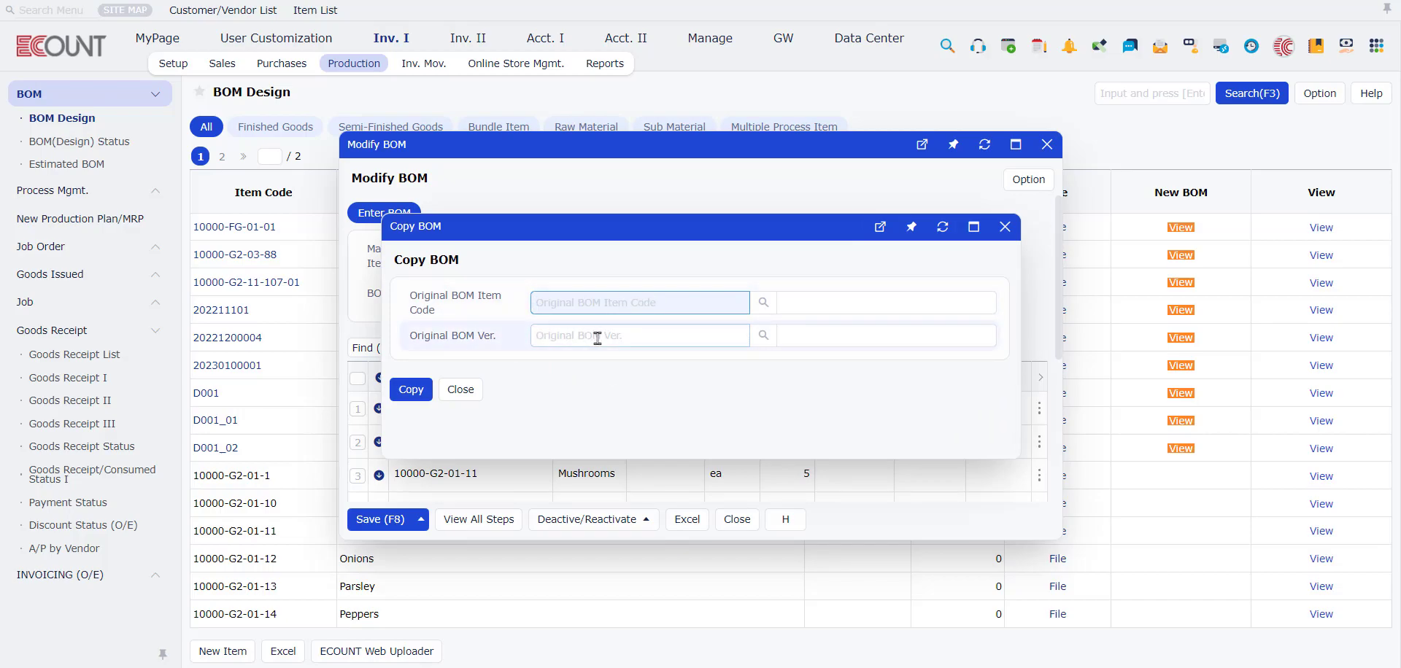
pyautogui.click(1004, 227)
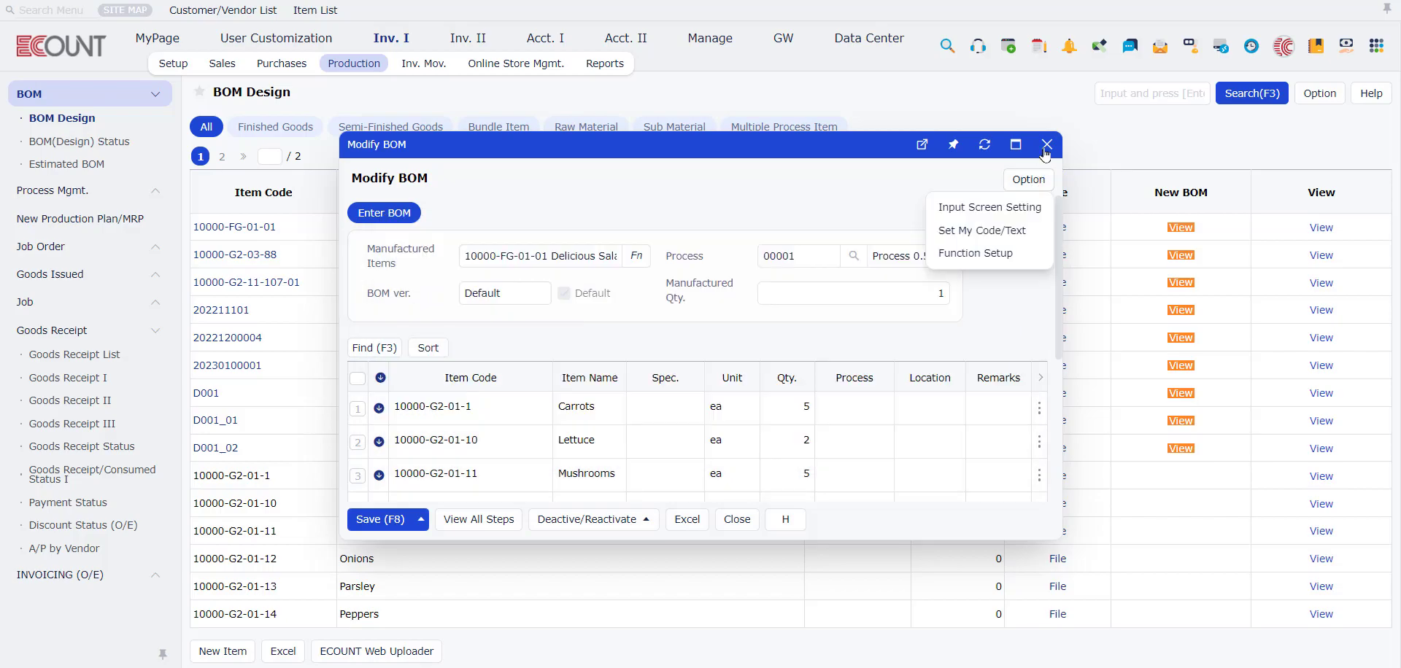
pyautogui.click(1047, 144)
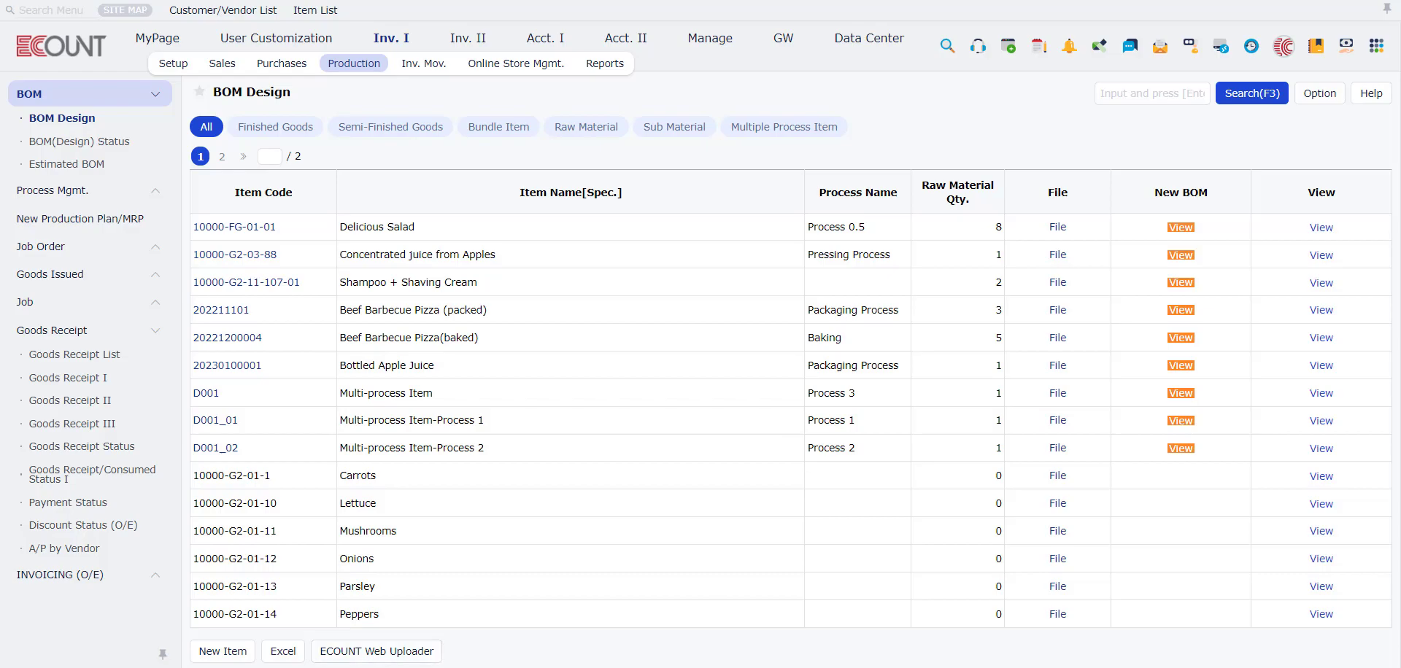
# Step: Look at the Default Ver. and Multiple Ver. choices for the Delicious Salad BOM
pyautogui.click(1181, 227)
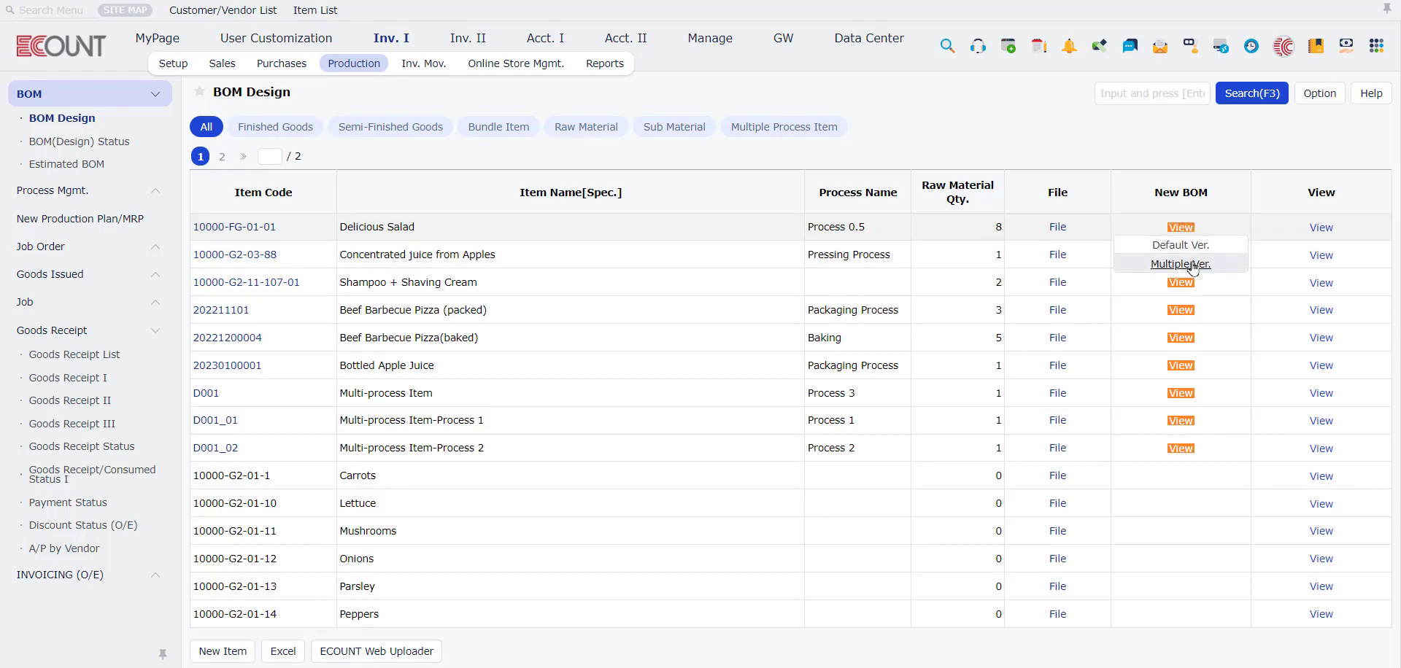
pyautogui.click(1180, 264)
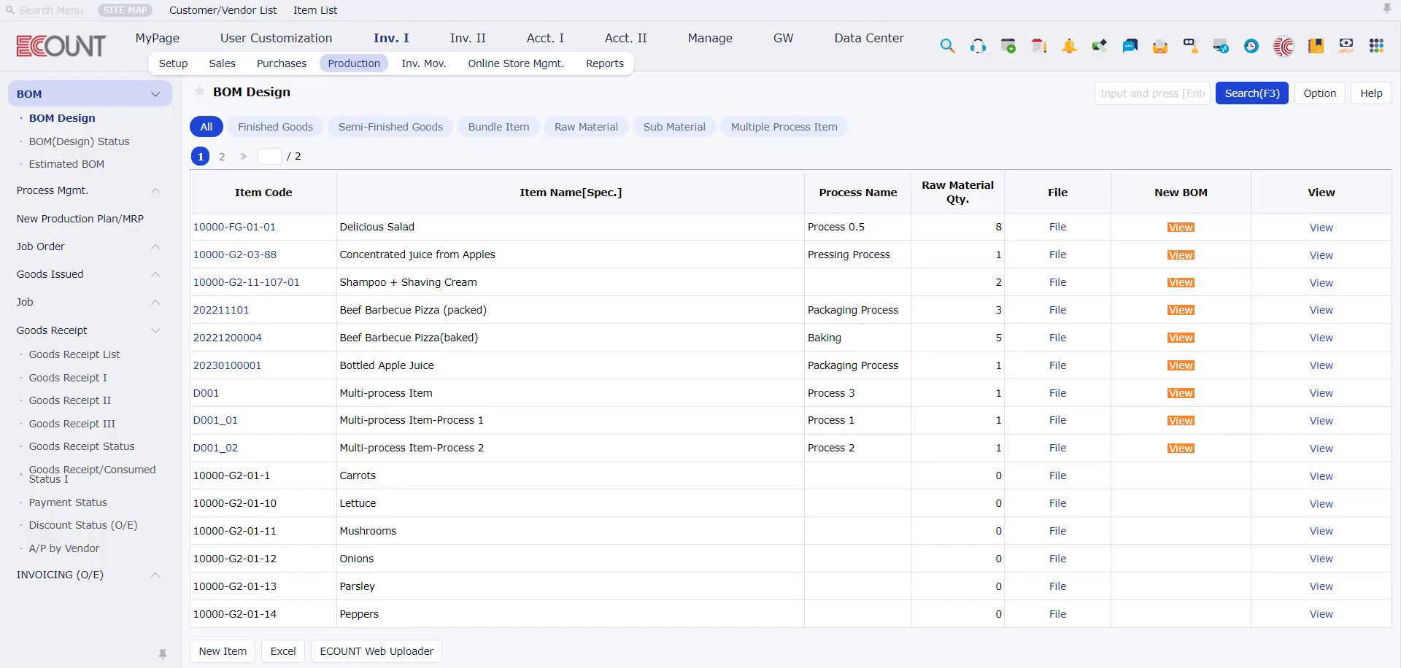
pyautogui.click(1181, 227)
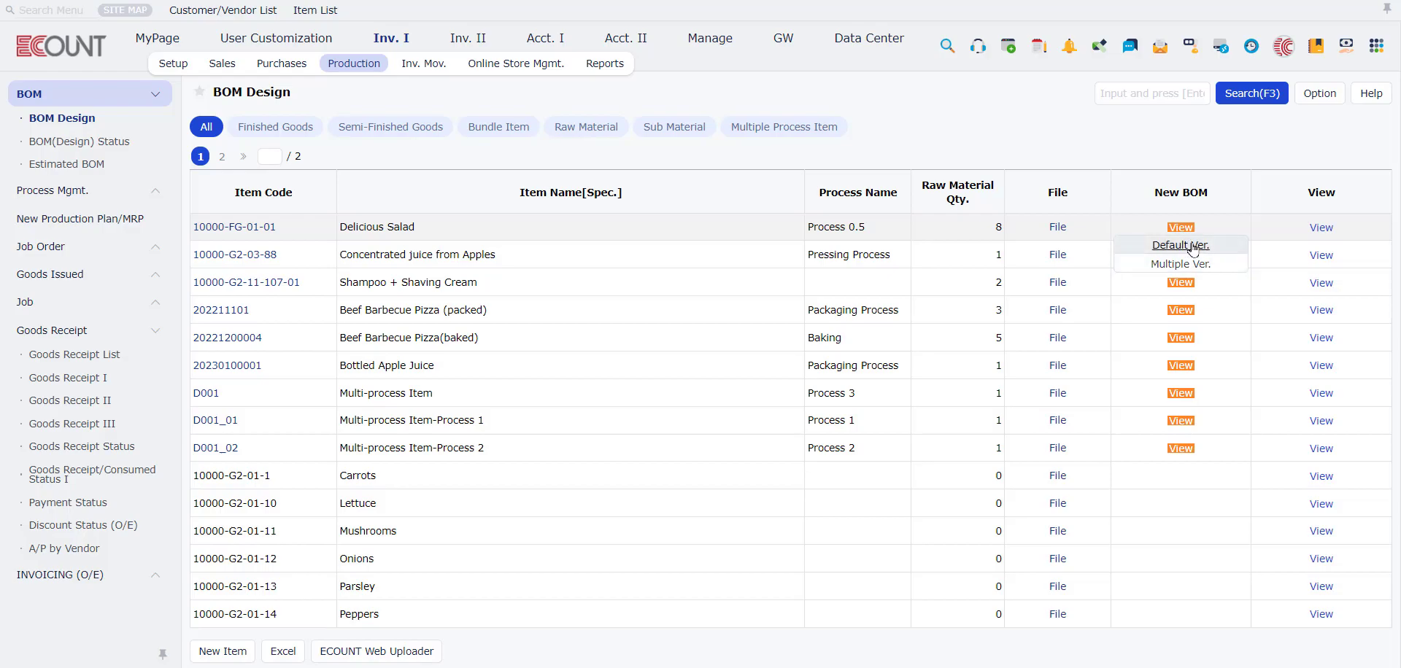
pyautogui.click(1190, 248)
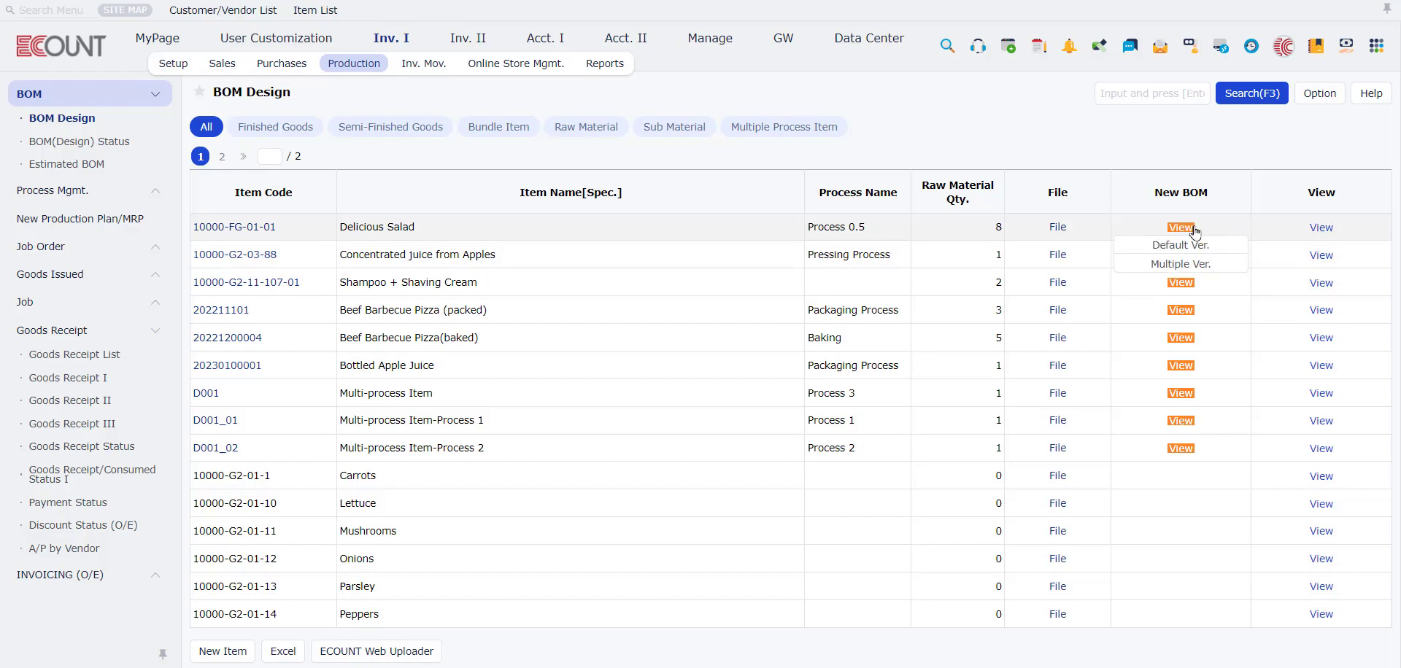
# Step: View the Process Step of Delicious Salad and recalculate its consumed materials for a quantity of 10
pyautogui.click(1319, 228)
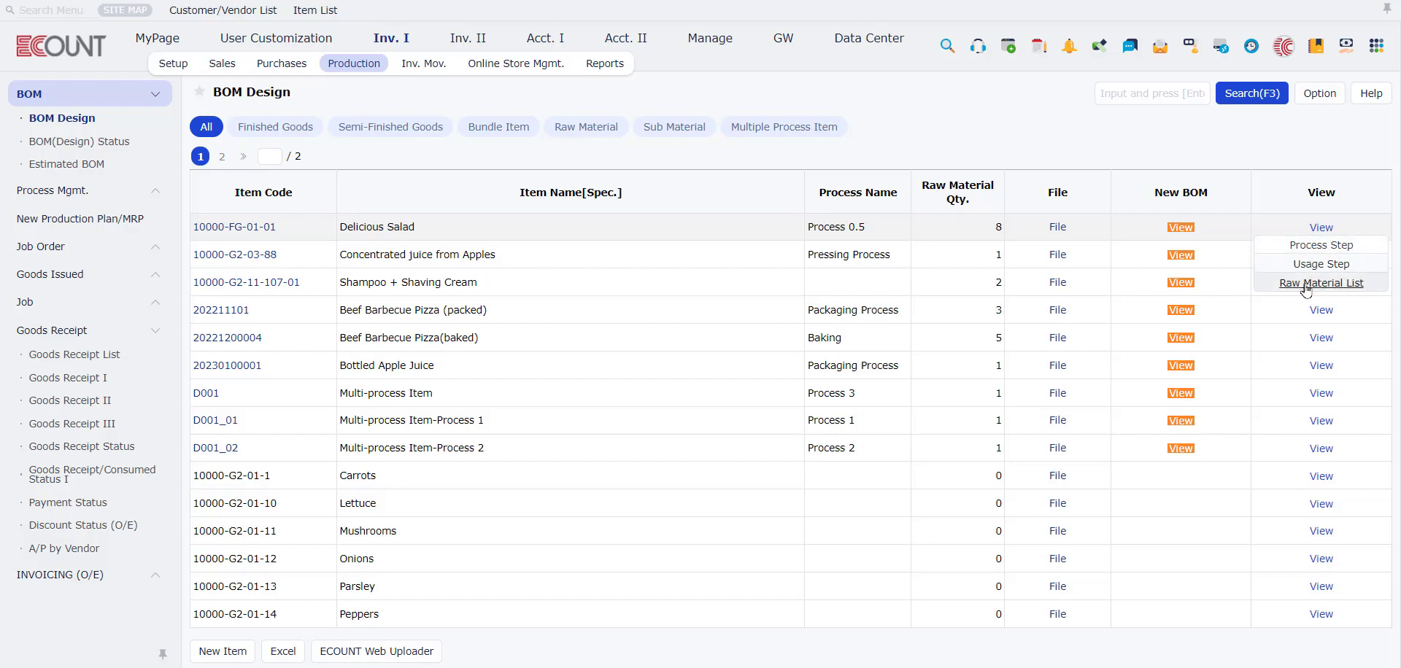
pyautogui.click(1308, 246)
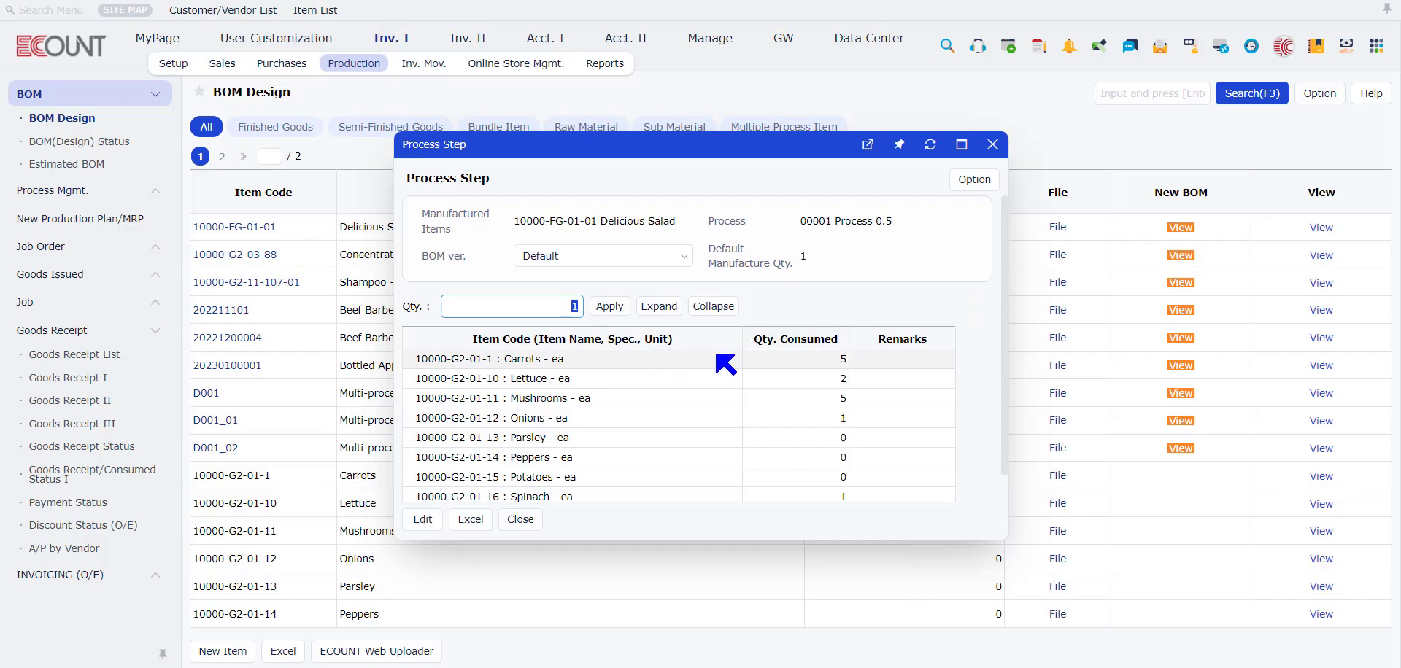
pyautogui.scroll(-1, 736, 463)
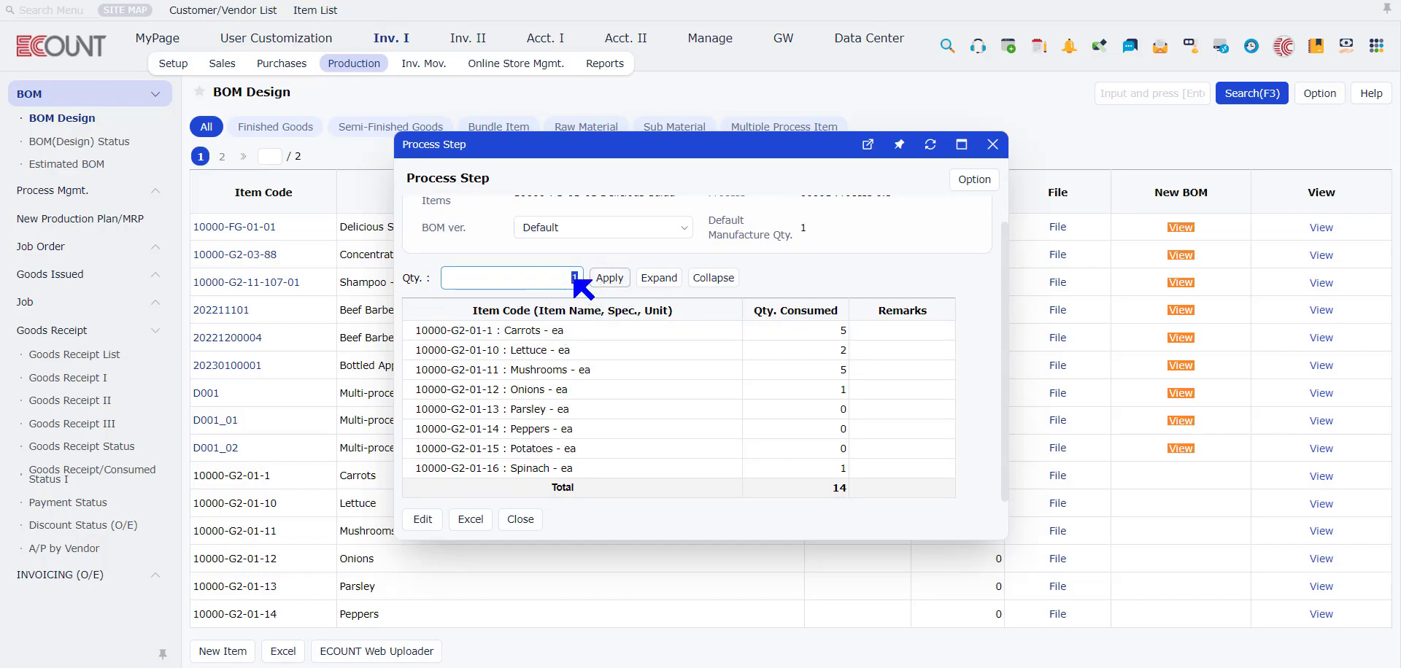
pyautogui.write('0')
pyautogui.click(608, 278)
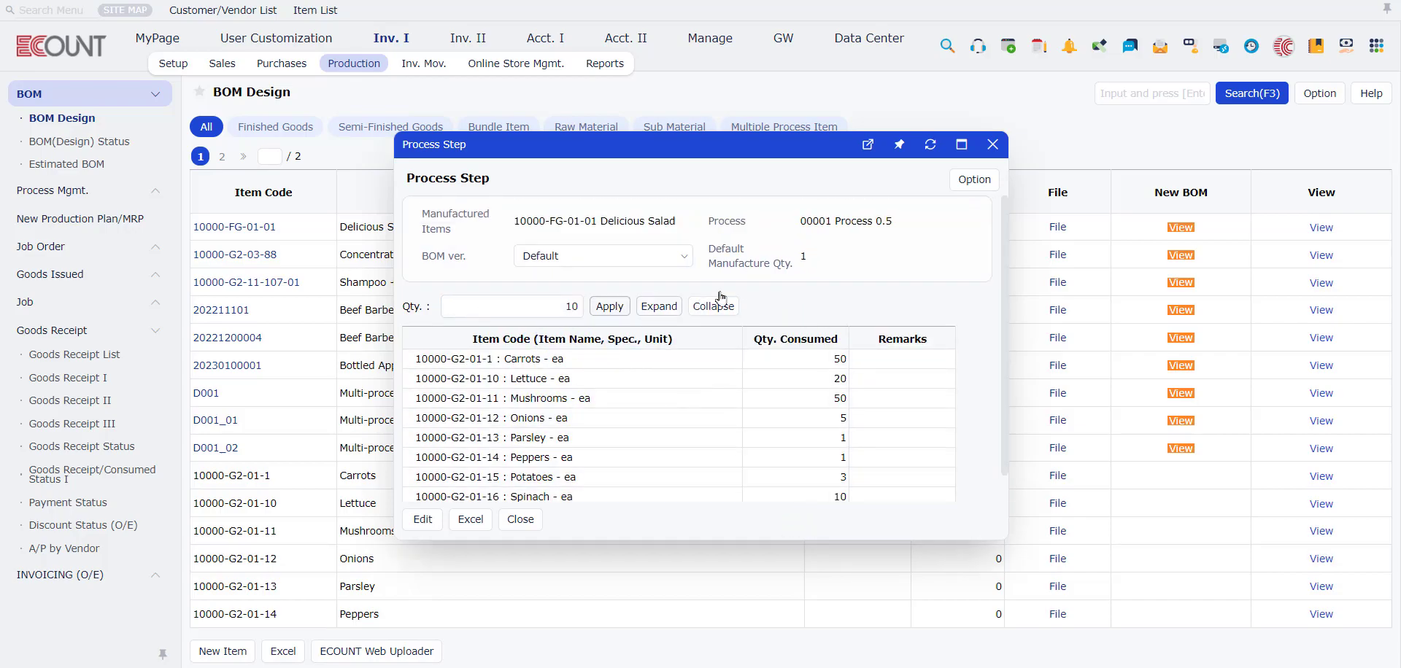
# Step: Try adding the Balance field to the Process Step list template, closing the template setup and Process Step without saving
pyautogui.click(974, 180)
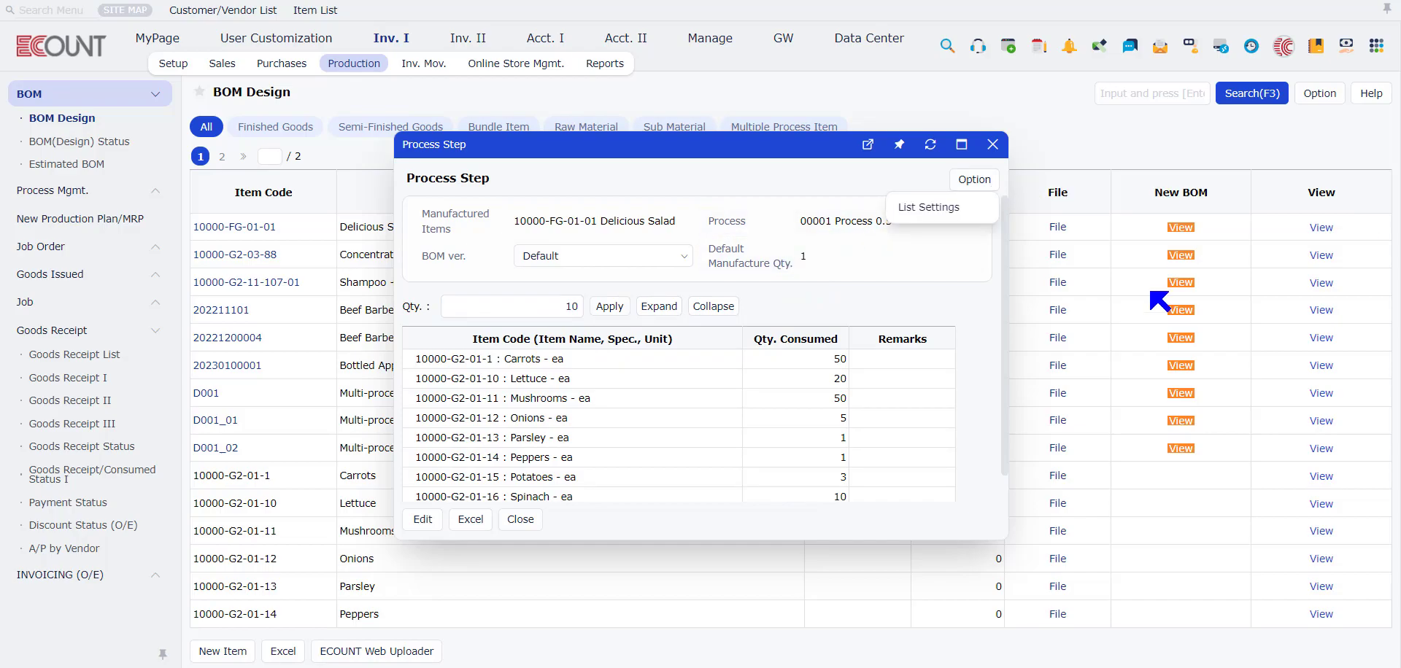
pyautogui.click(952, 210)
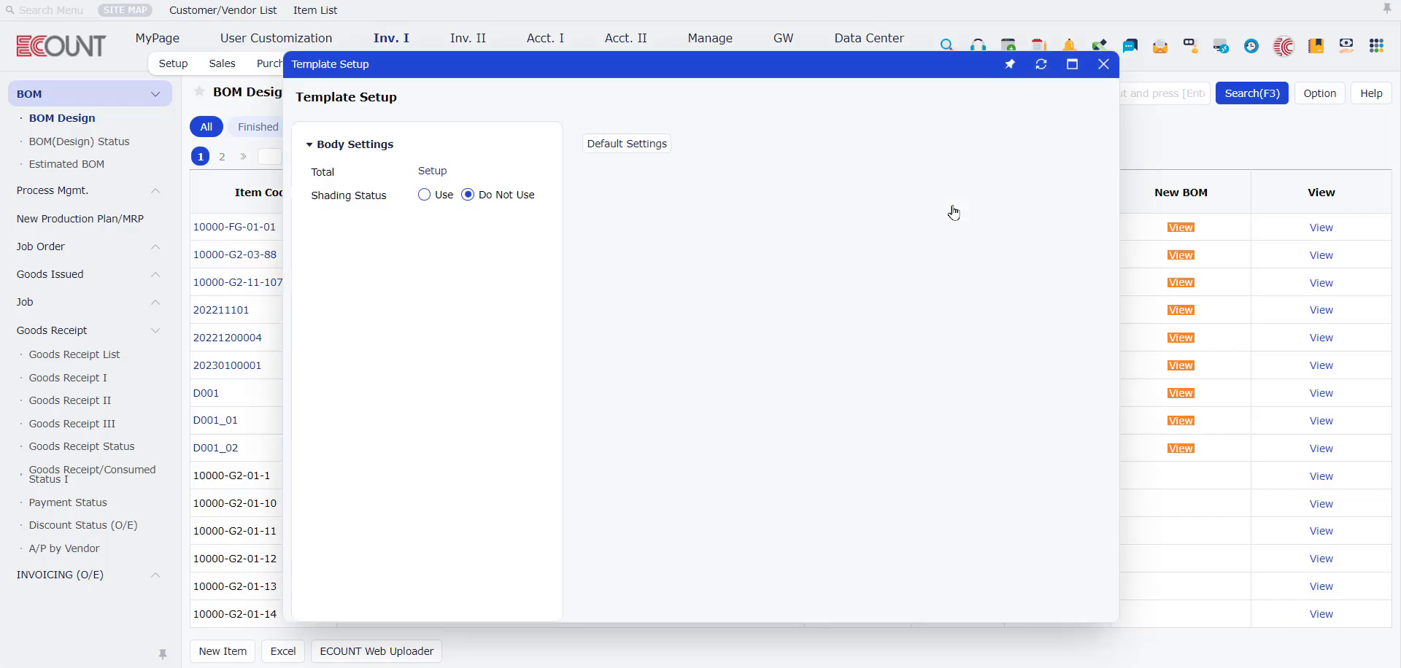
pyautogui.click(870, 189)
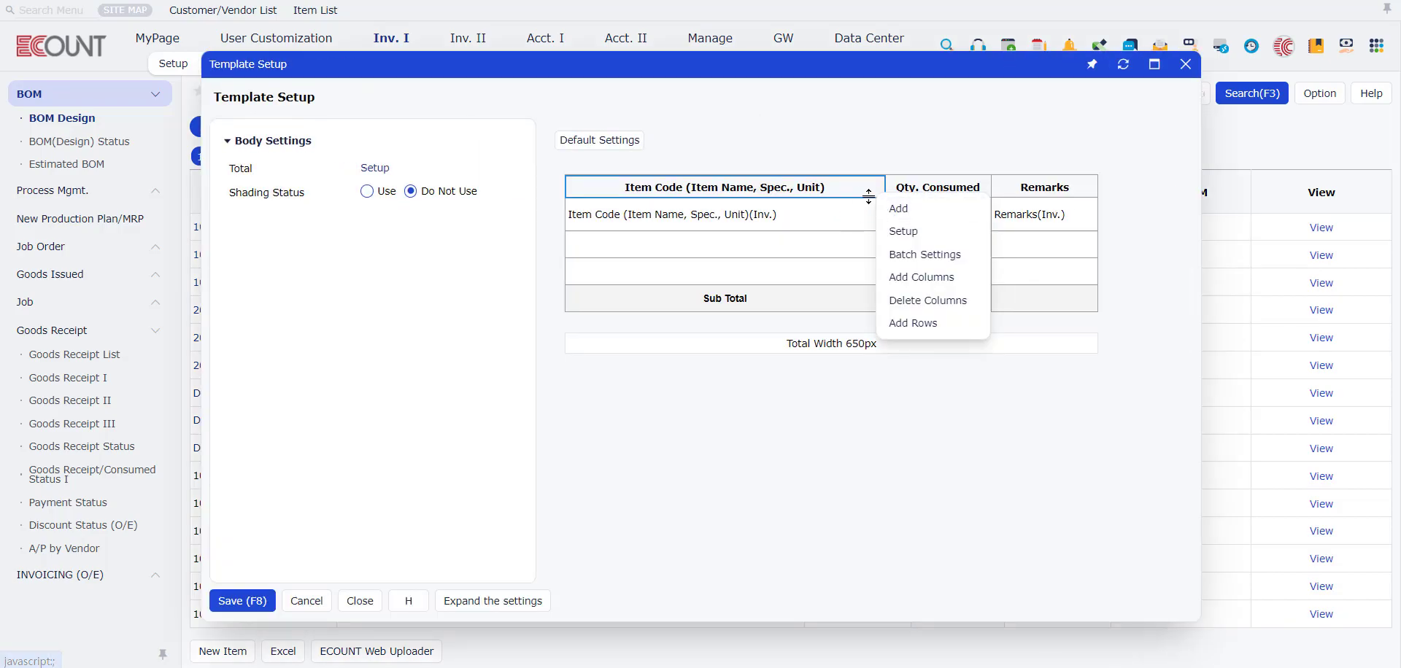
pyautogui.click(905, 211)
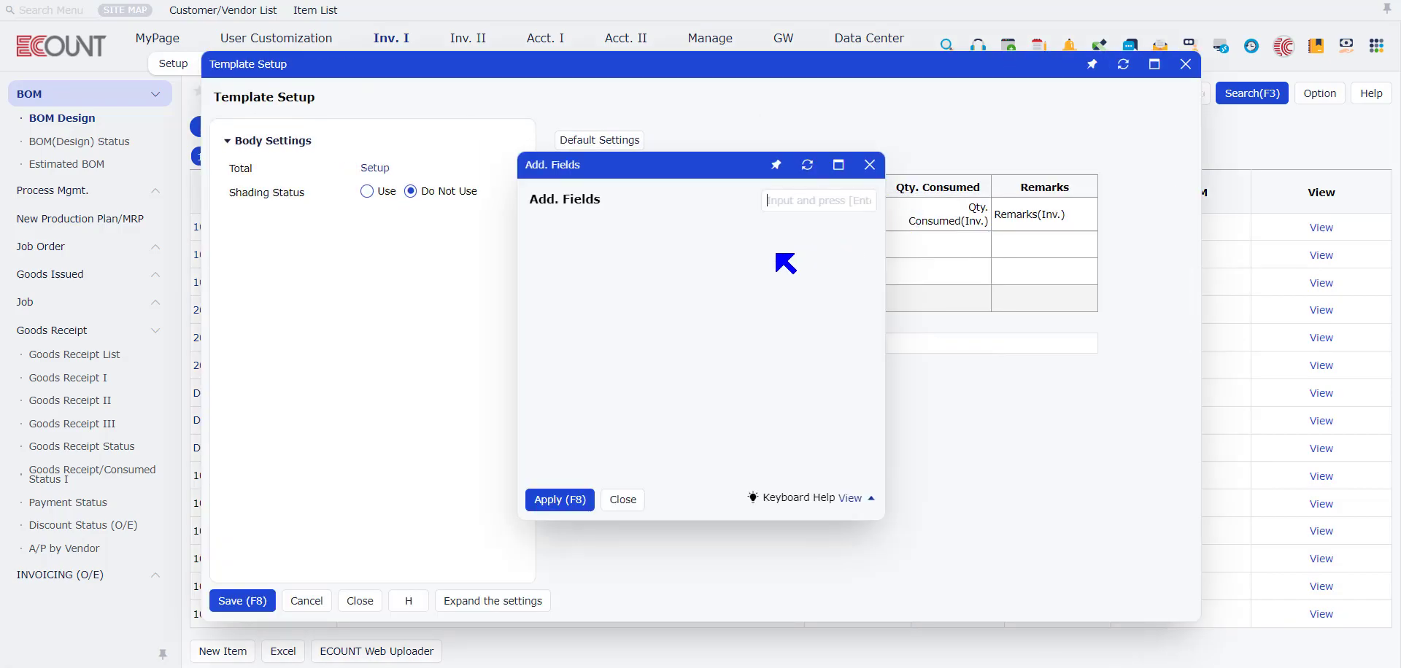
pyautogui.click(642, 303)
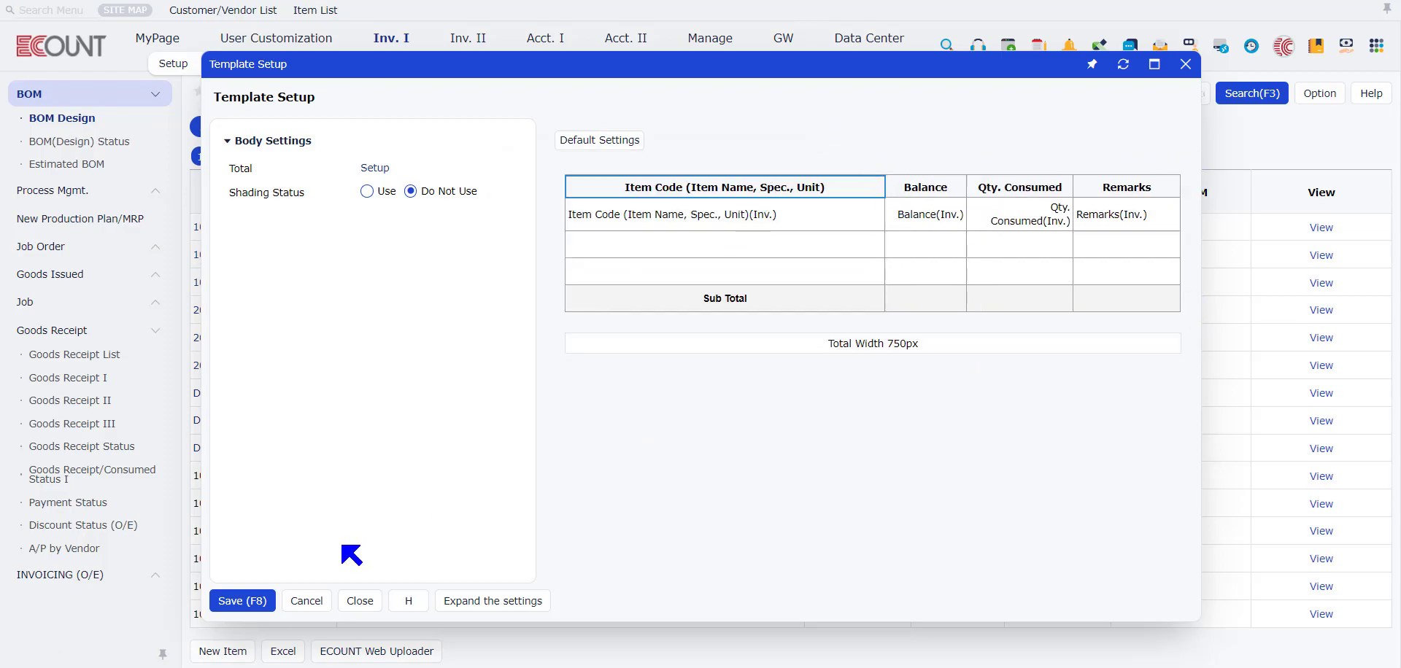
pyautogui.click(1186, 64)
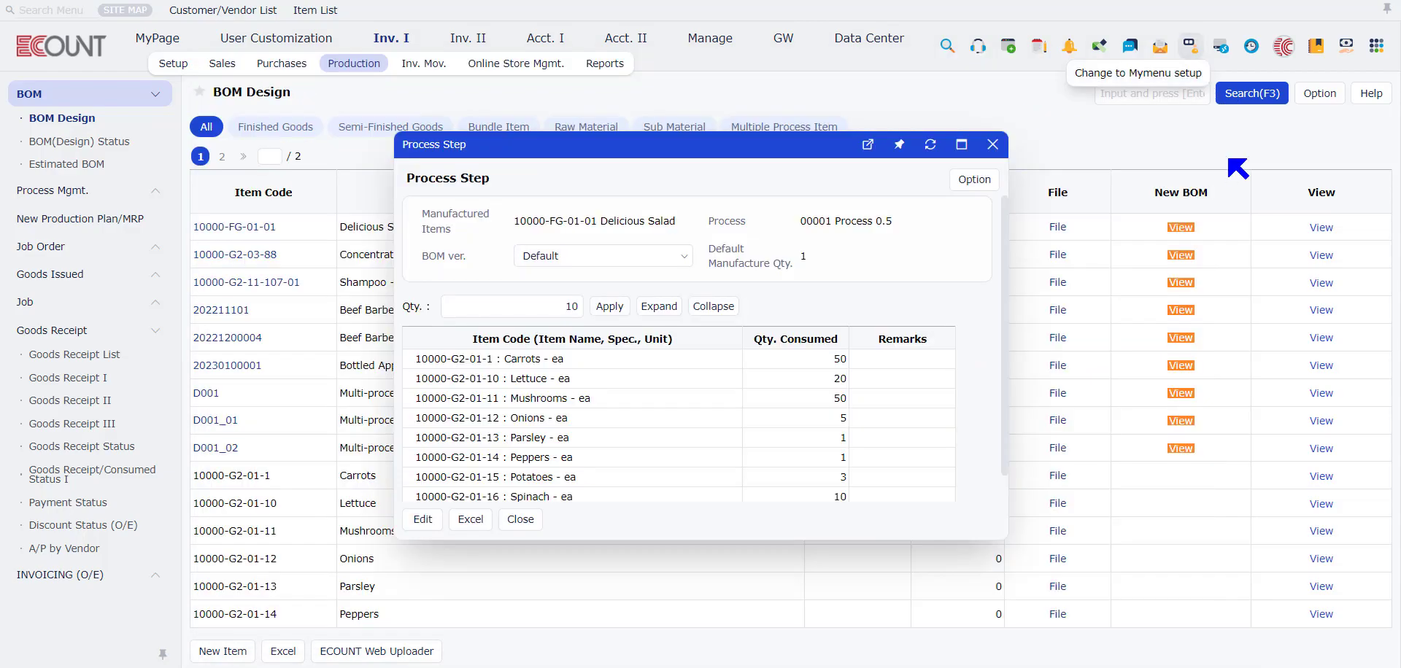
pyautogui.click(1002, 145)
# Step: View the Usage Step of Delicious Salad for the default BOM and close it
pyautogui.click(1321, 226)
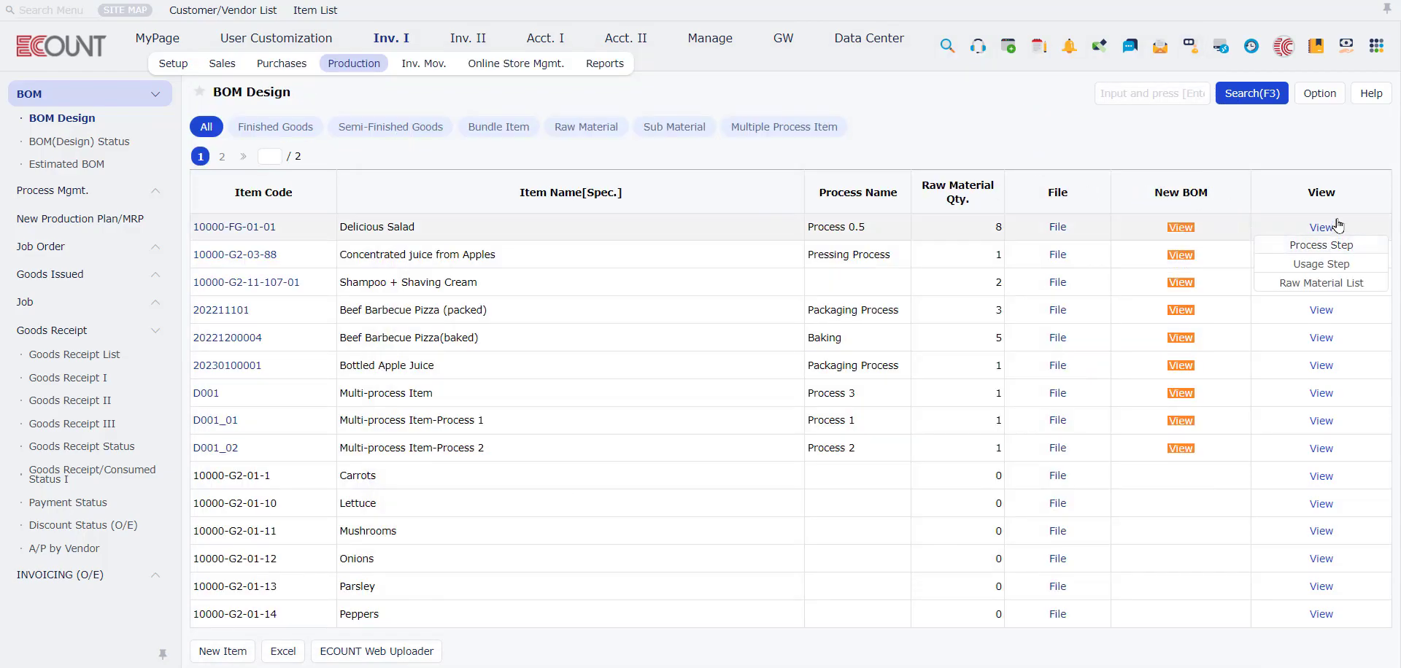
pyautogui.click(1321, 264)
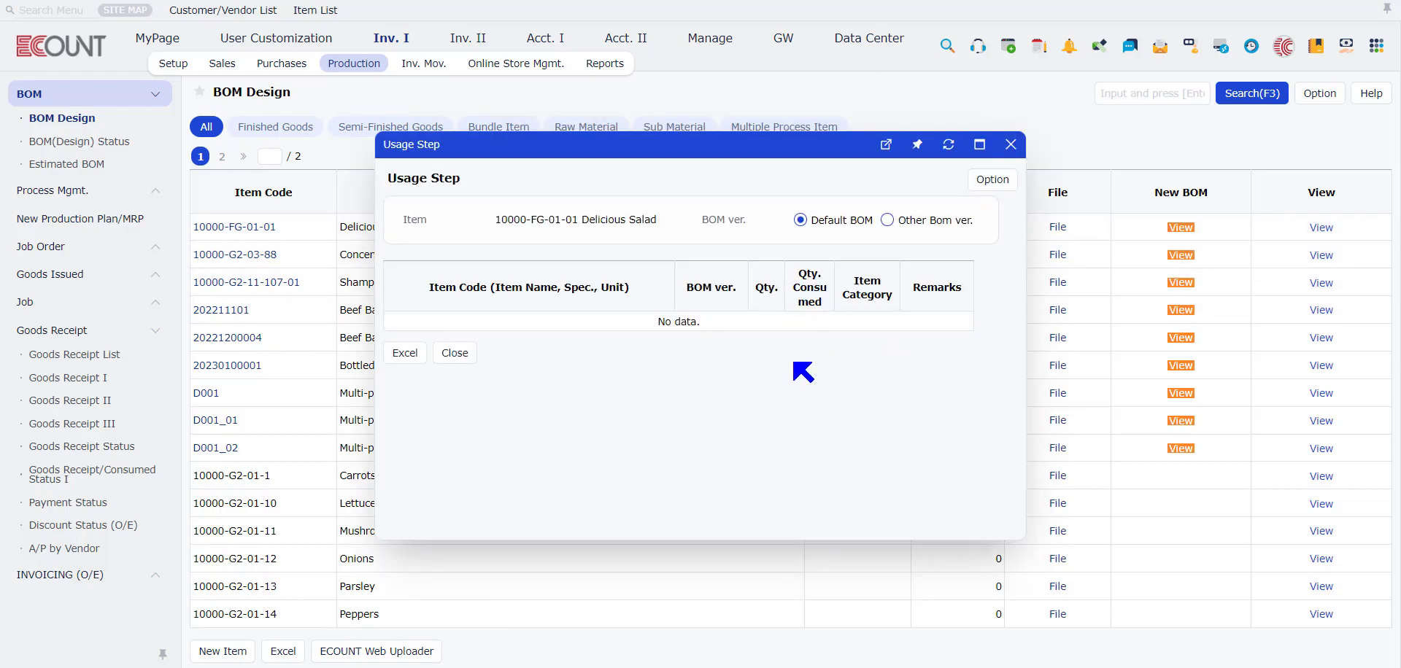
pyautogui.click(1010, 144)
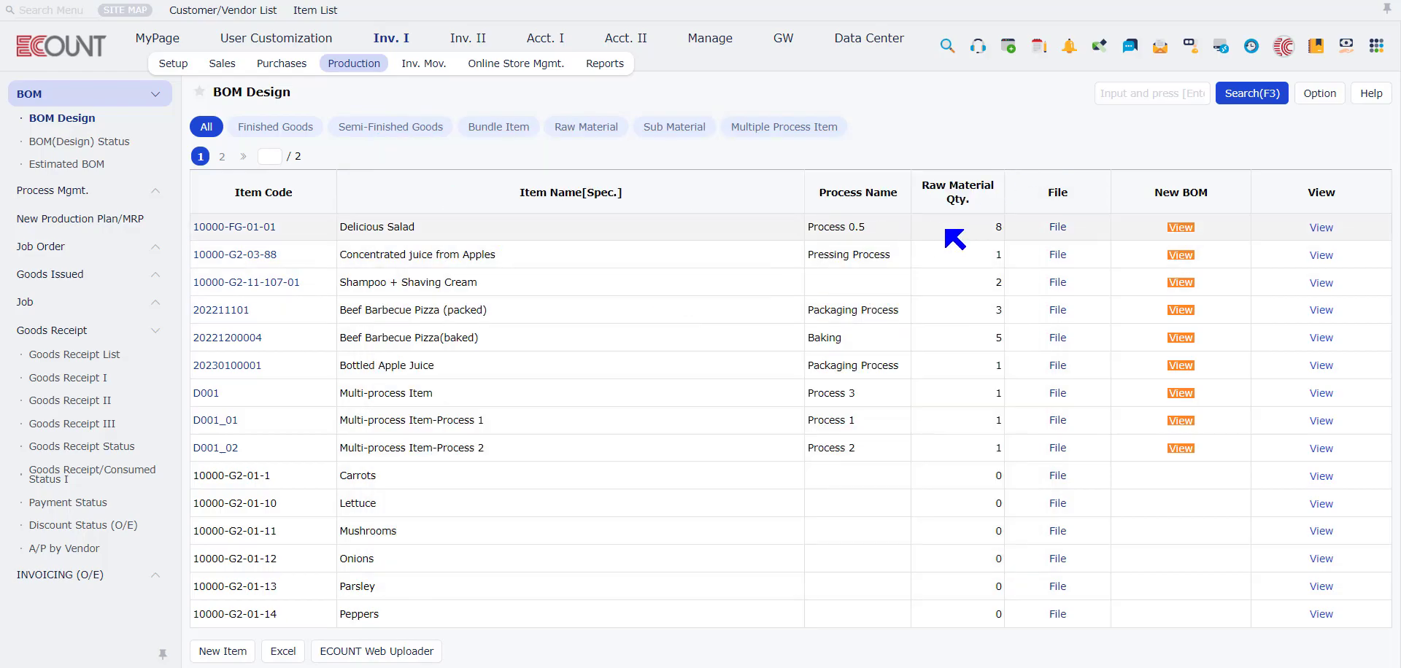
# Step: Filter the item list to Semi-Finished Goods and view the Usage Step of Concentrated juice from Apples
pyautogui.click(414, 129)
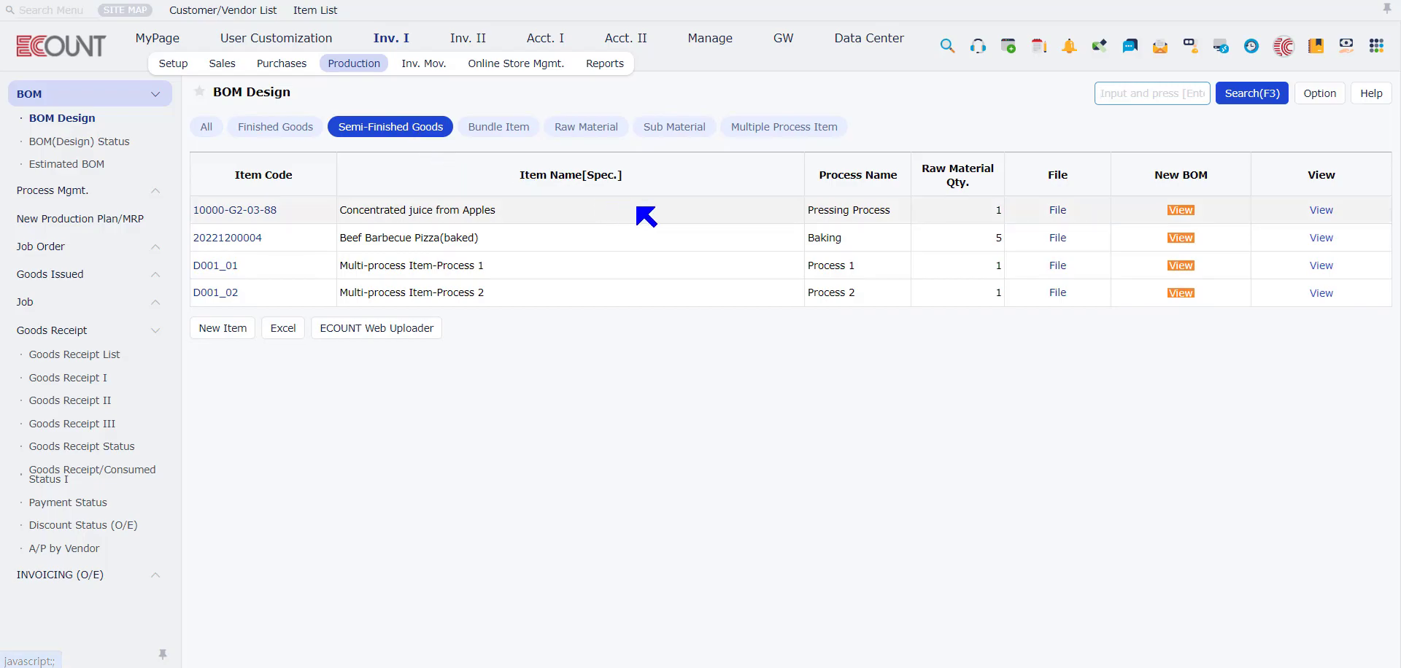
pyautogui.moveTo(1326, 211)
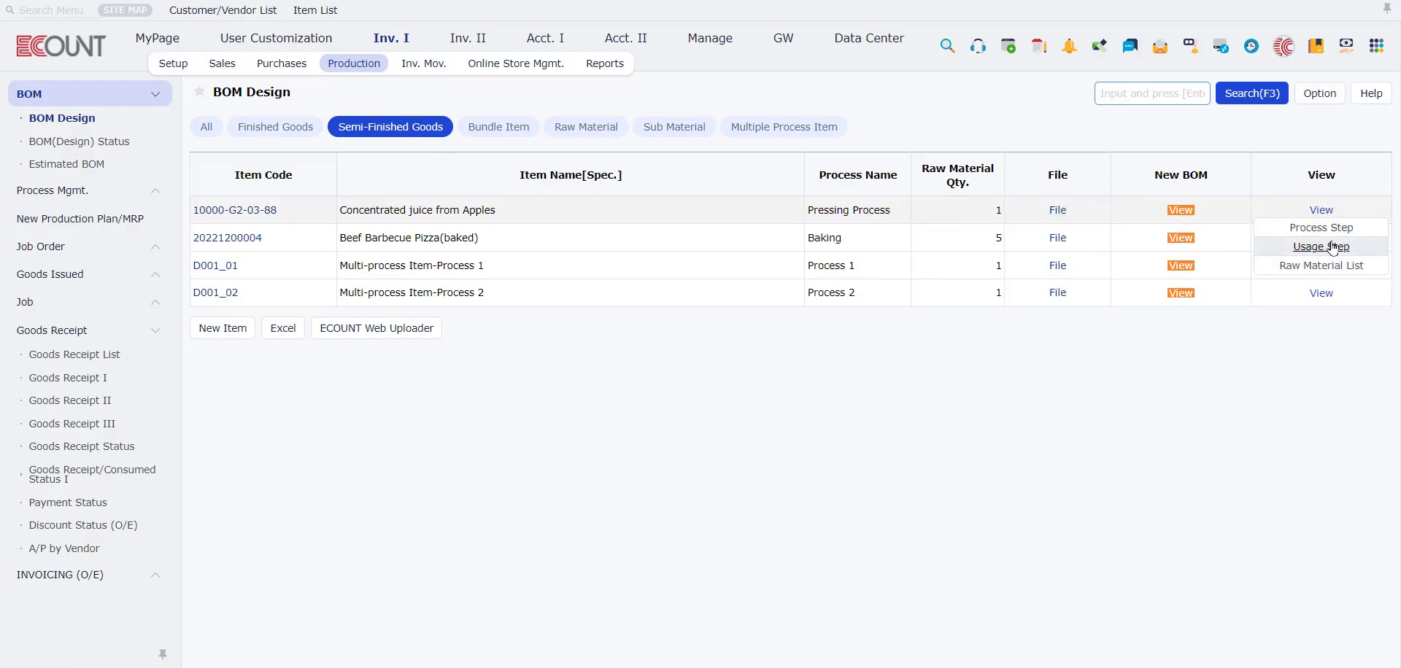
pyautogui.click(1331, 248)
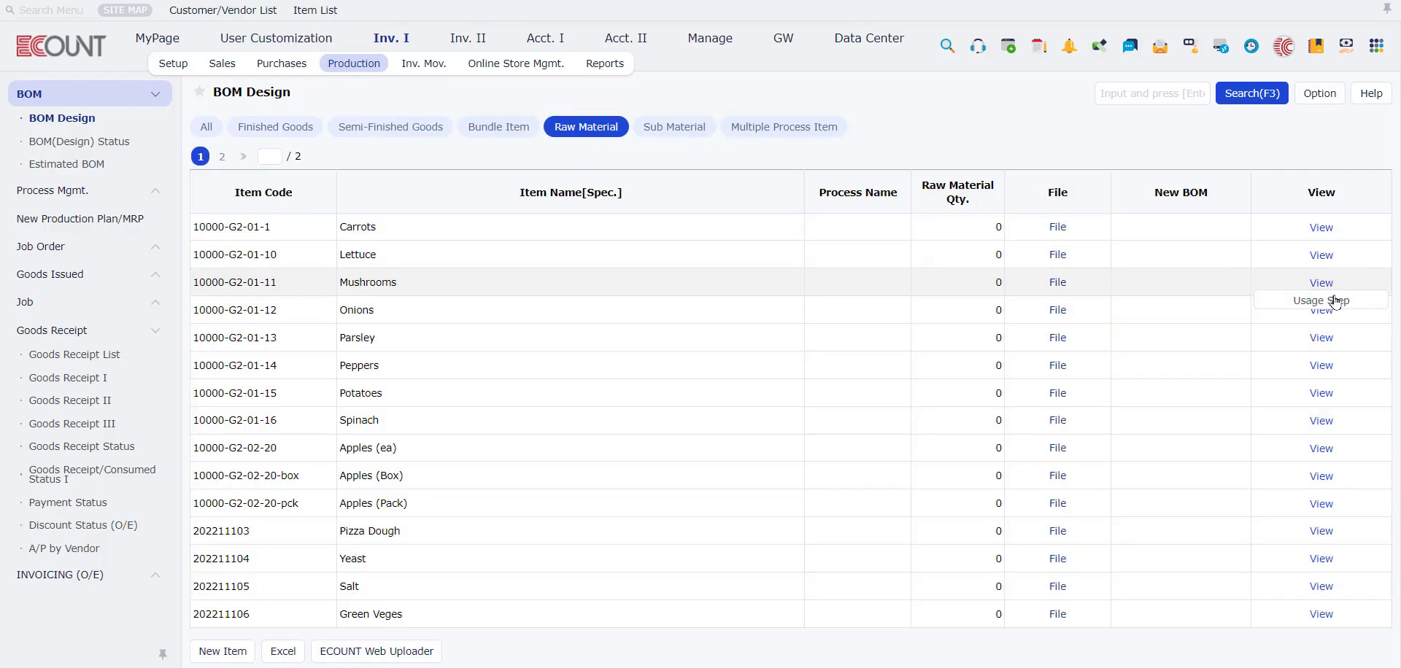
# Step: View the Usage Step of the raw material Mushrooms and of the sub material Packaging Paper, closing each one
pyautogui.click(1320, 283)
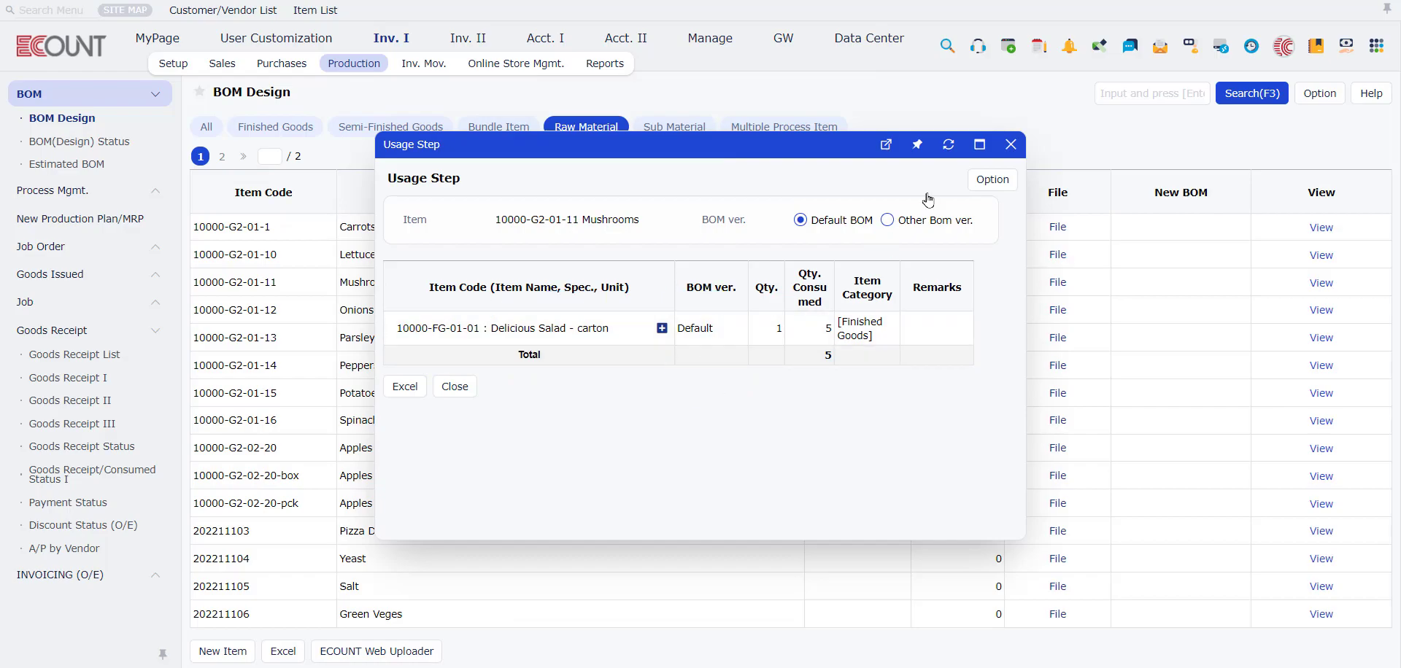
pyautogui.click(1010, 144)
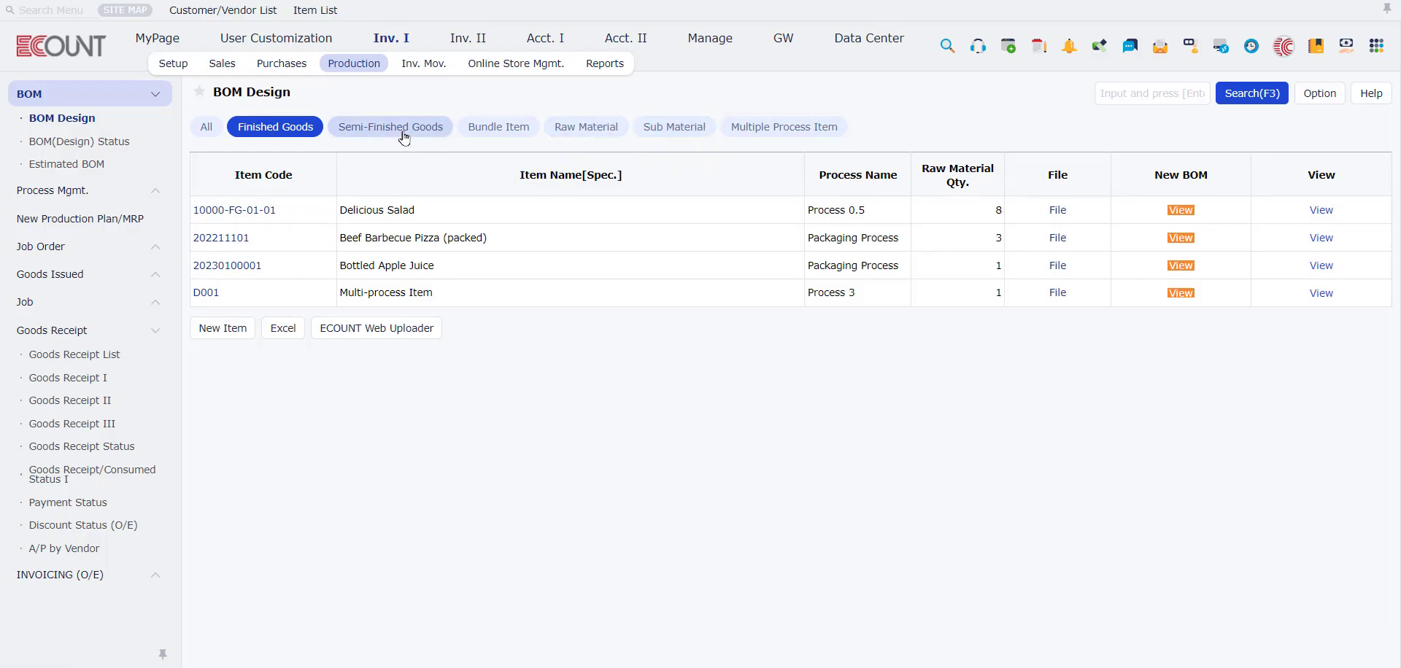
pyautogui.click(711, 134)
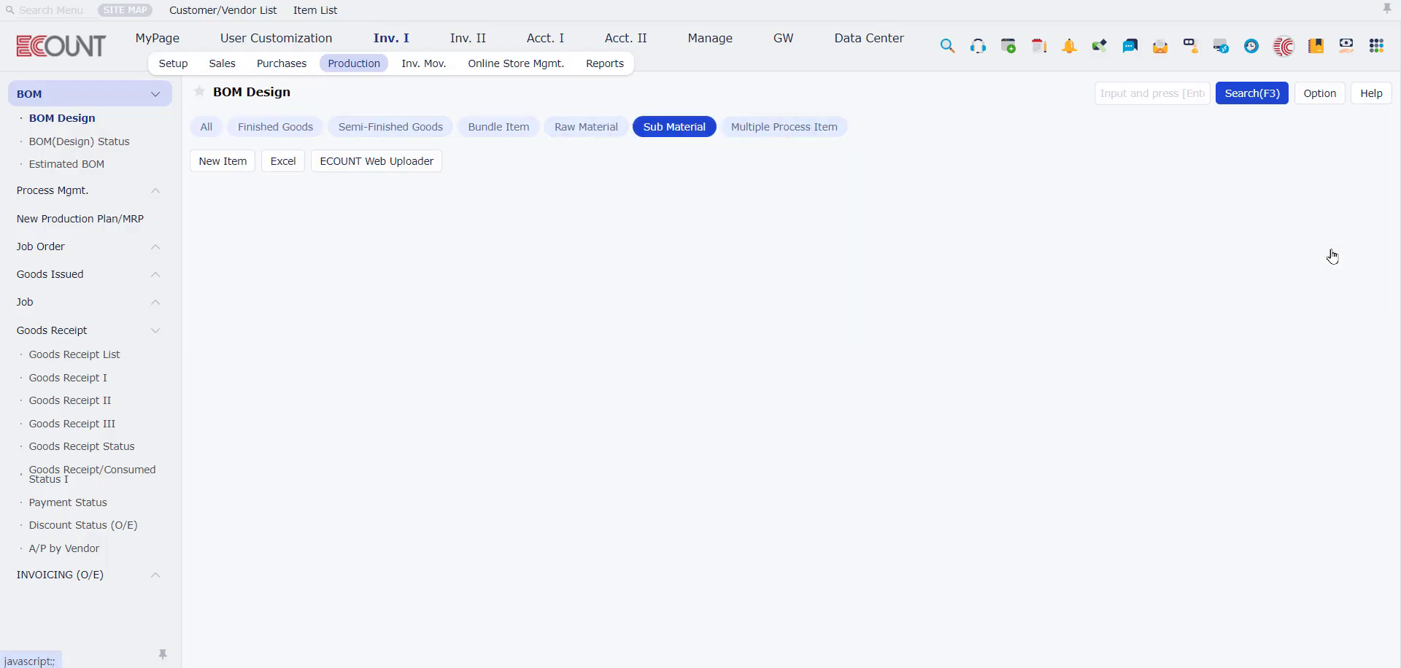
pyautogui.click(1321, 210)
pyautogui.click(1334, 231)
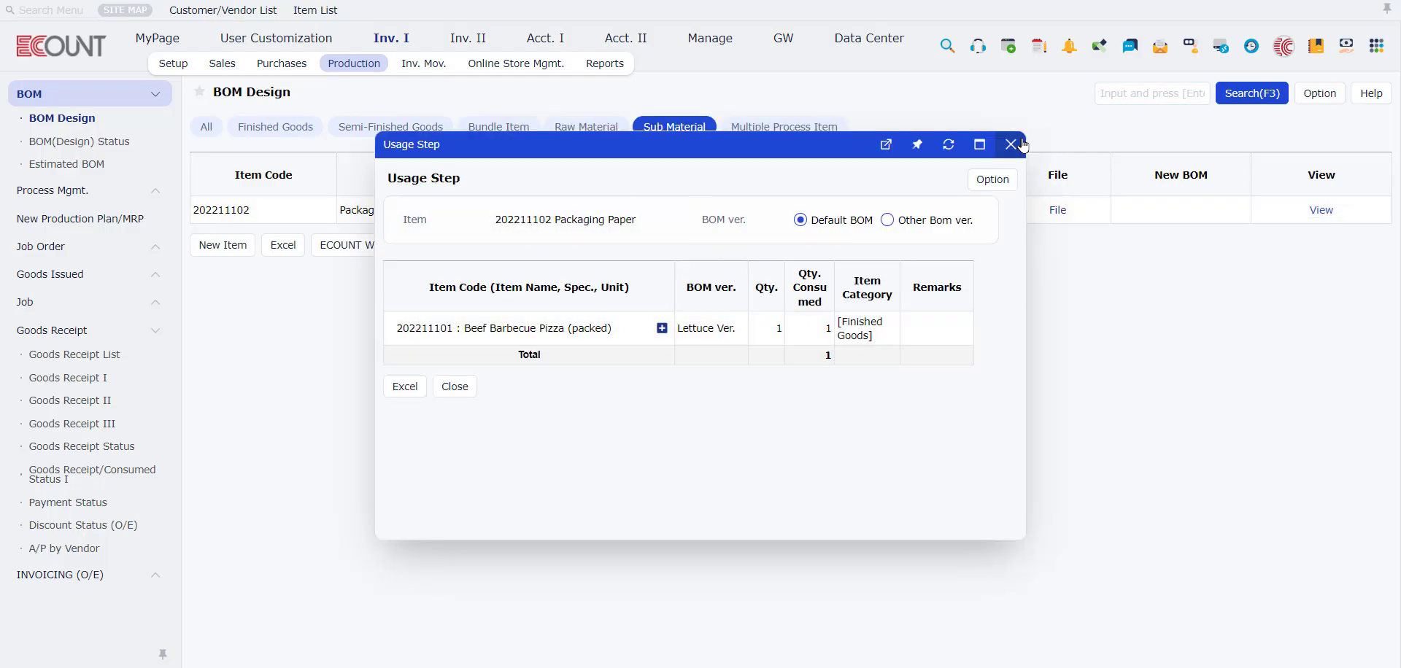
pyautogui.click(1011, 144)
# Step: View the Raw Material List of the semi-finished Beef Barbecue Pizza(baked), recalculate it for a quantity of 11, and close it
pyautogui.click(352, 135)
pyautogui.click(1324, 238)
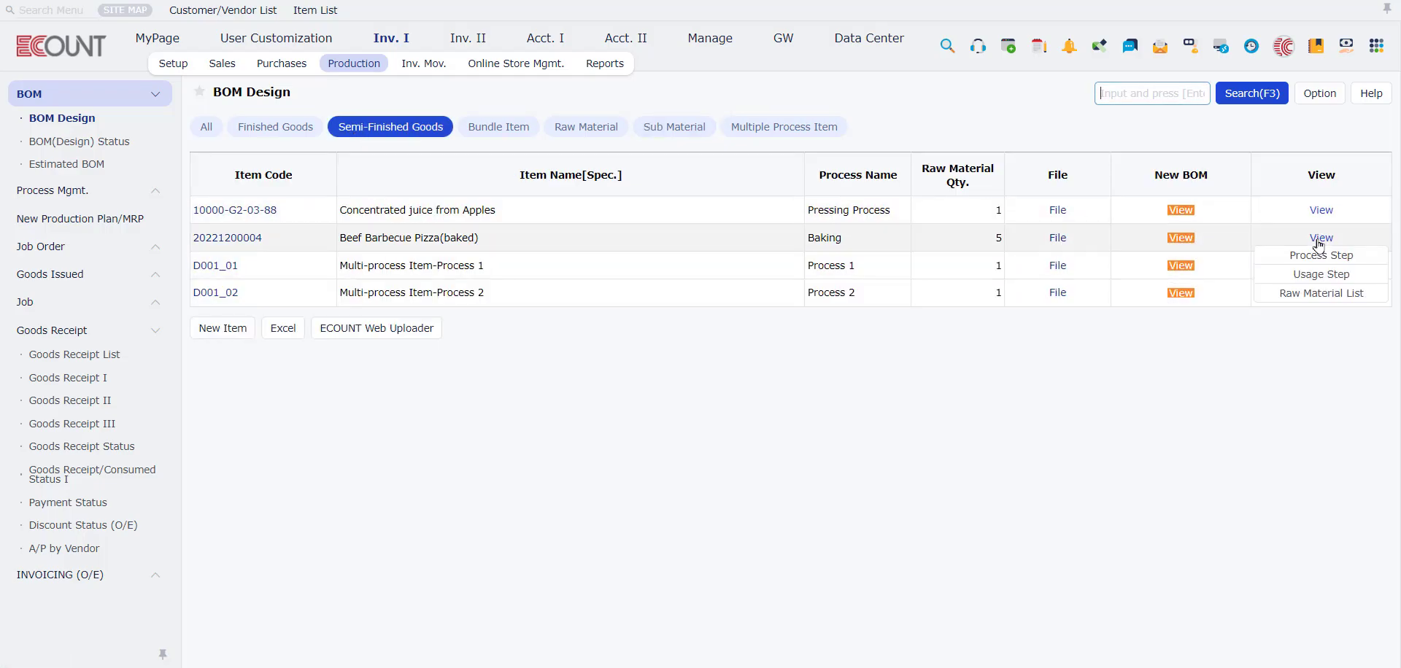
pyautogui.click(1321, 293)
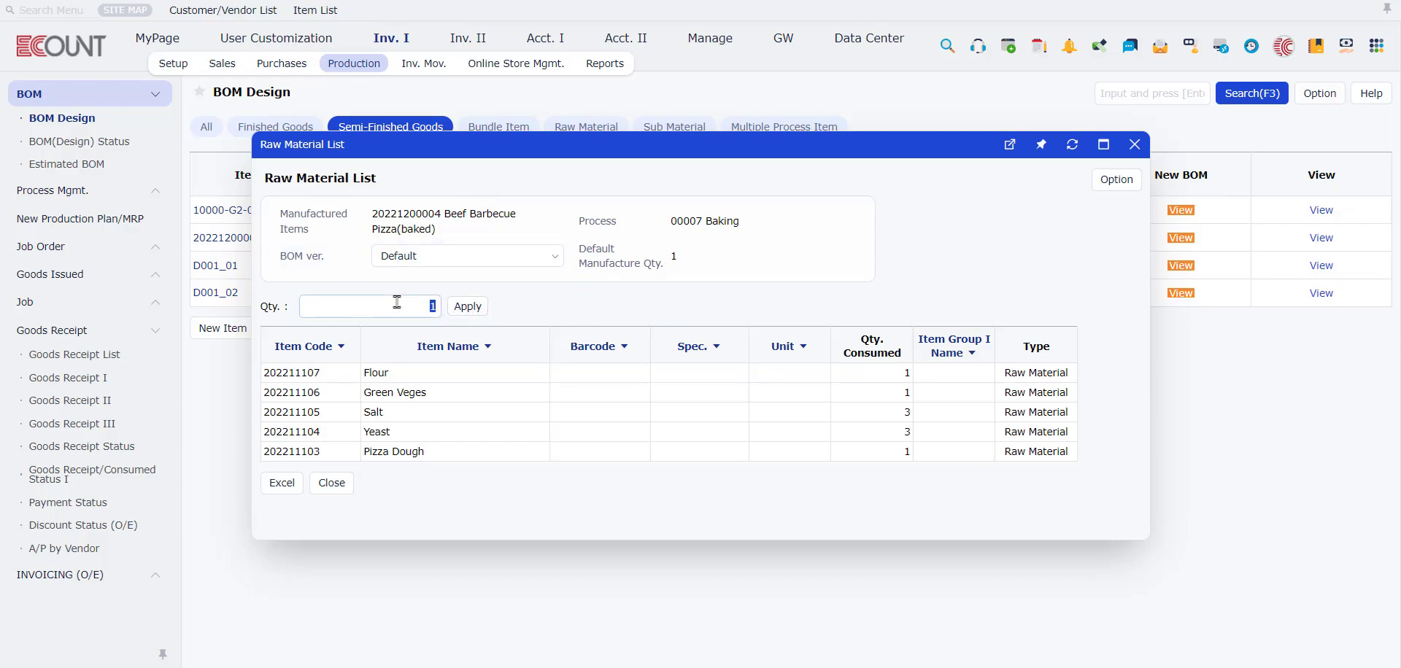
pyautogui.click(430, 306)
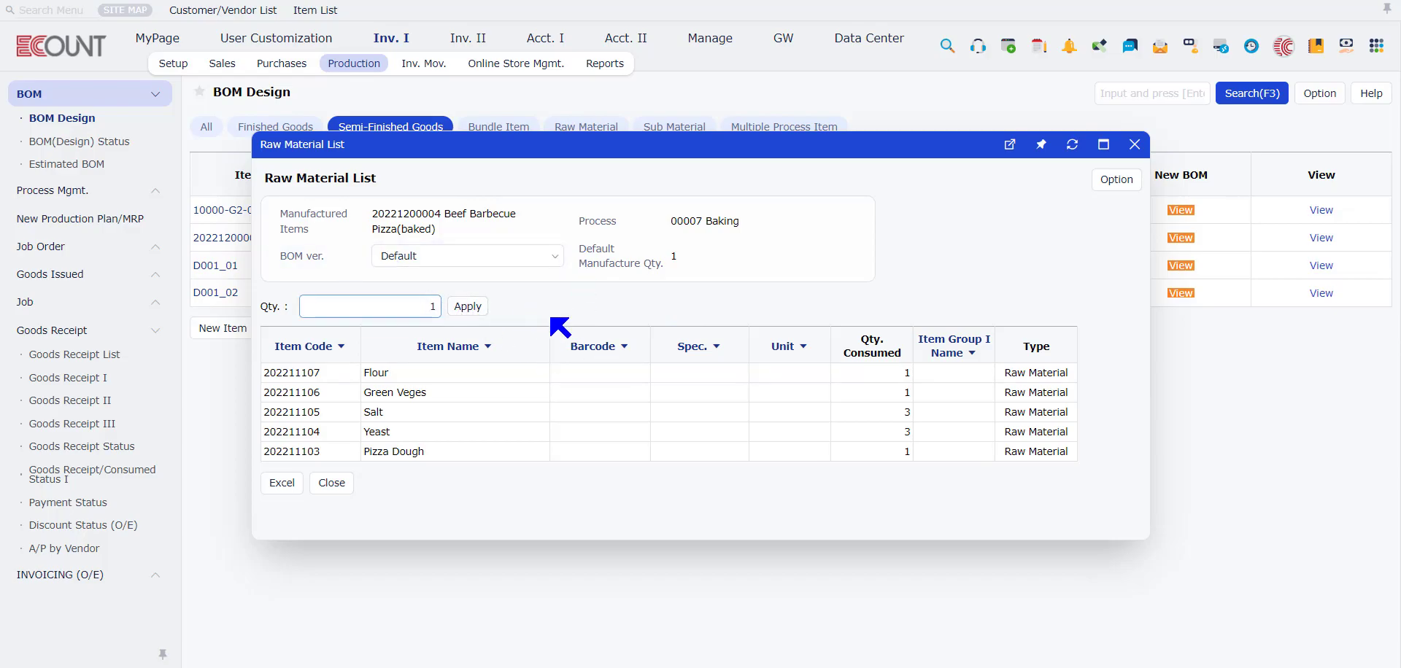
pyautogui.write('1')
pyautogui.click(469, 307)
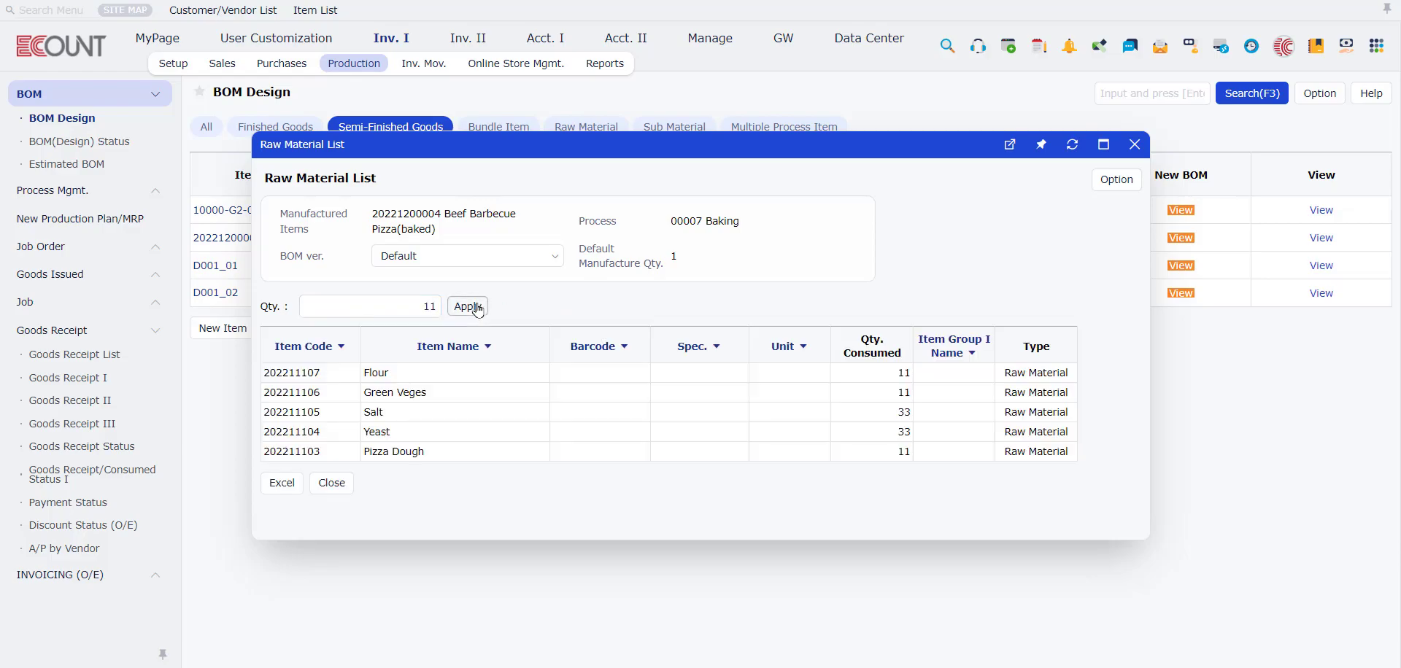
pyautogui.click(1134, 144)
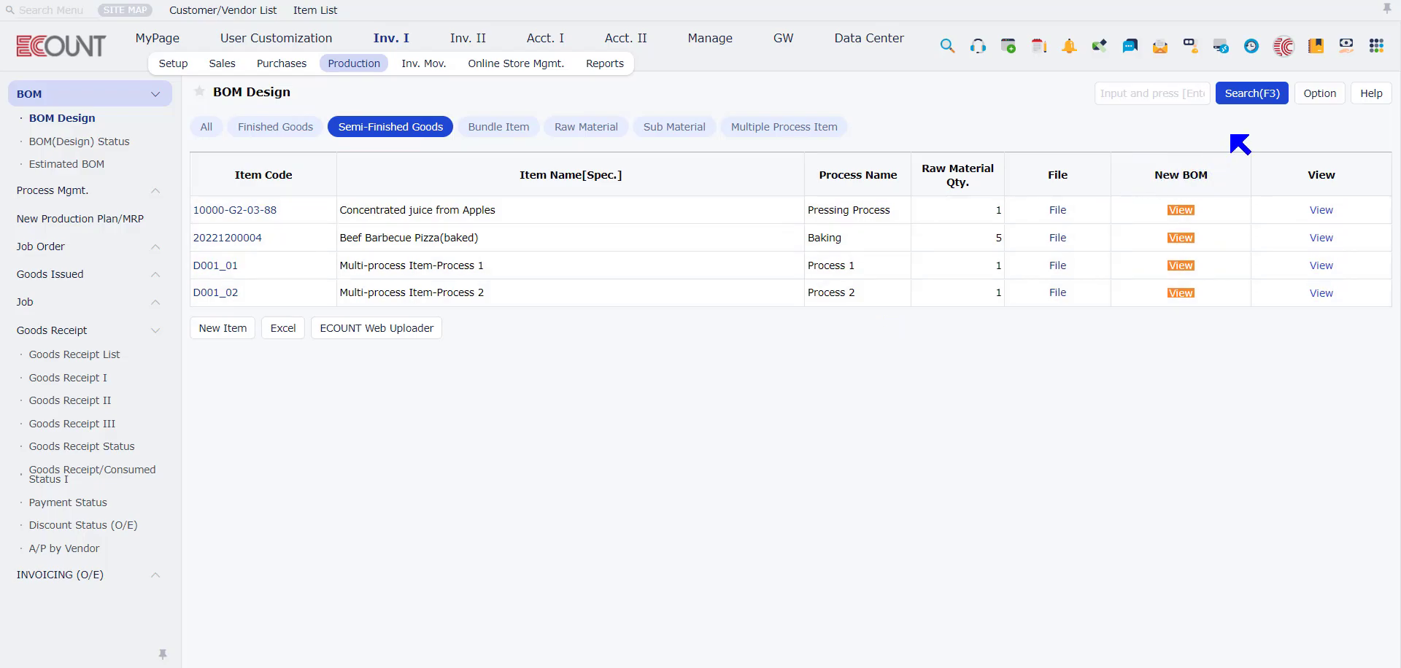
# Step: Look at the search conditions and the setup options available for the BOM Design list
pyautogui.click(1250, 95)
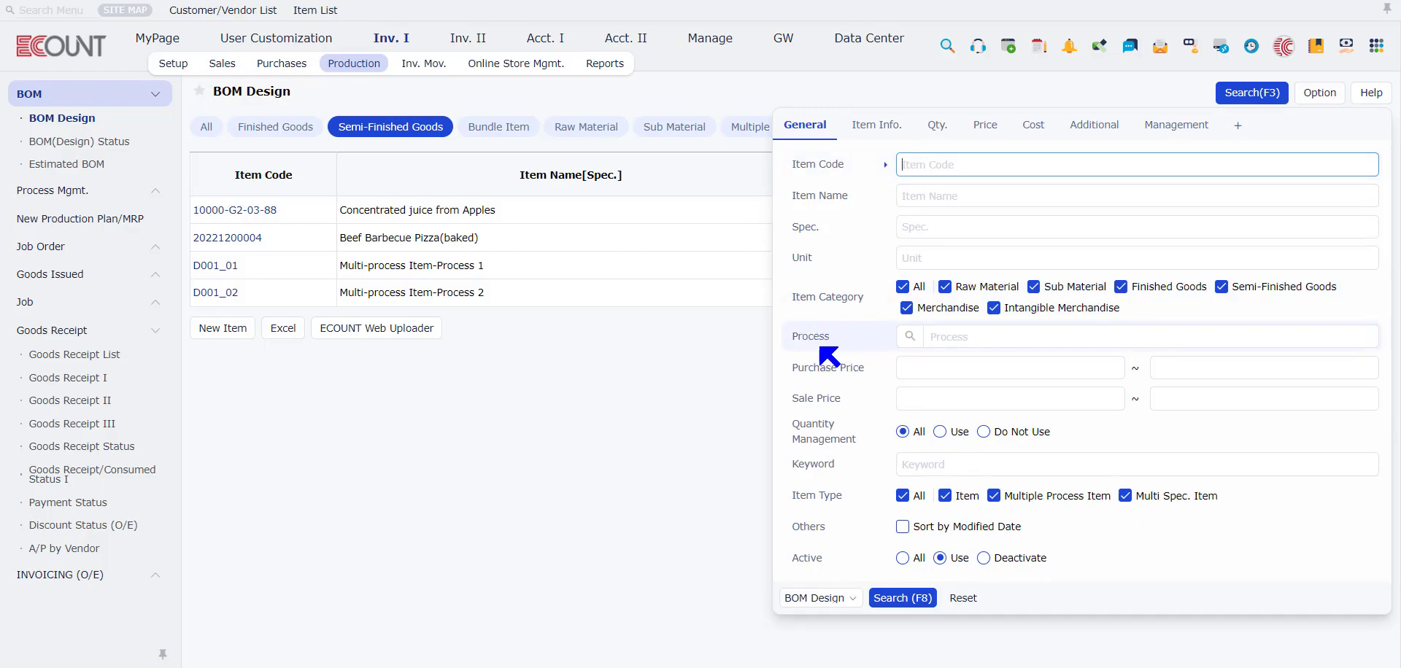
pyautogui.click(1251, 92)
pyautogui.click(1326, 92)
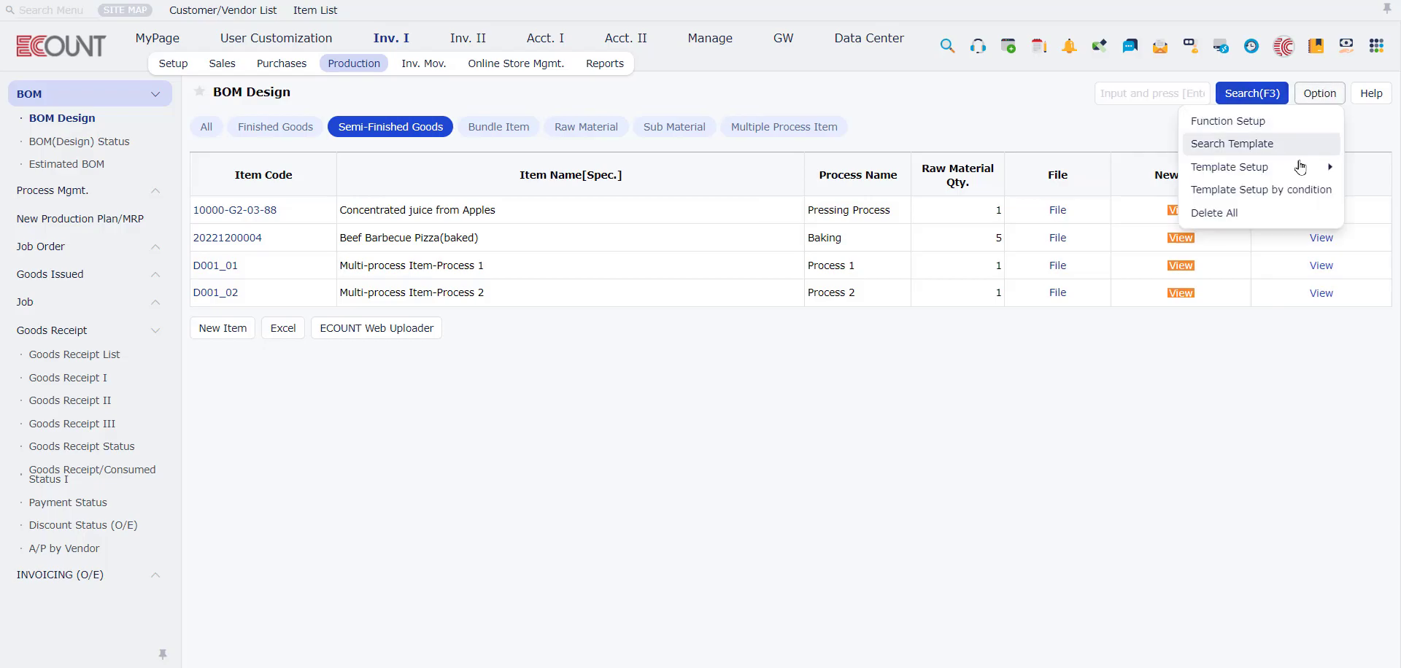
pyautogui.moveTo(1302, 167)
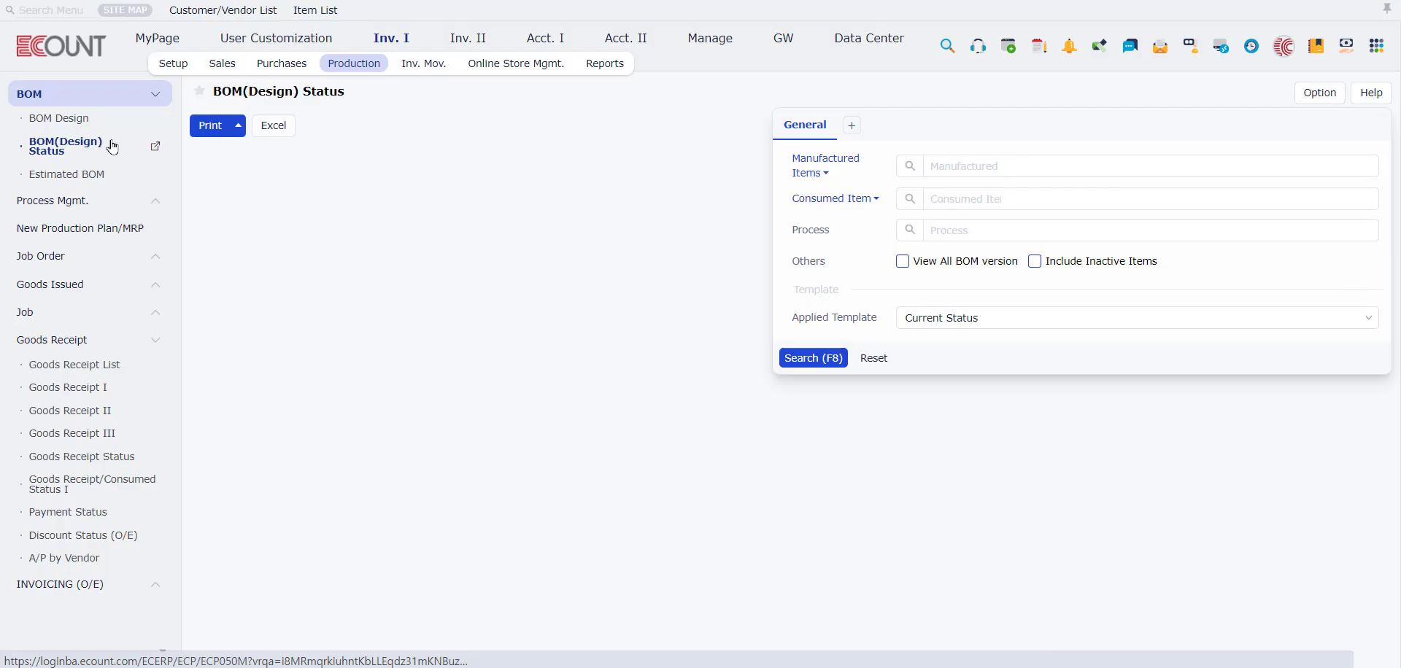
# Step: Run the BOM(Design) Status report without any search conditions and reopen its search conditions
pyautogui.click(803, 357)
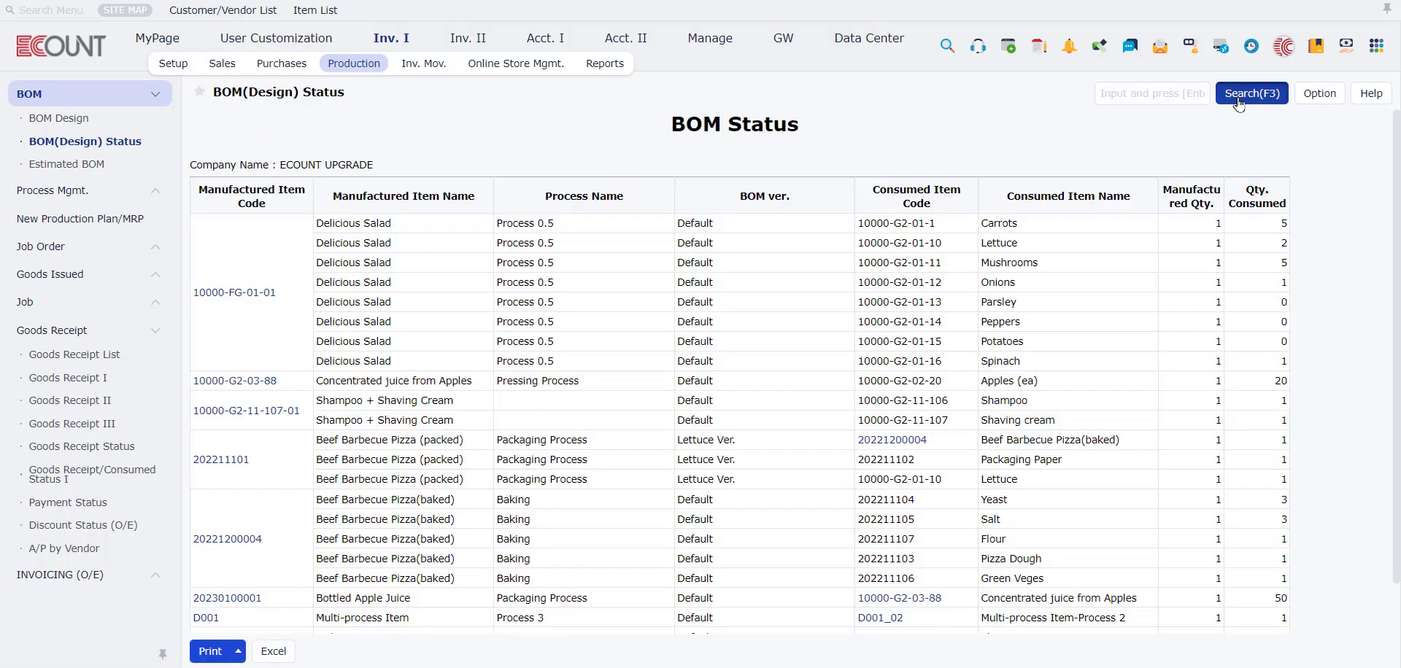
pyautogui.click(1240, 99)
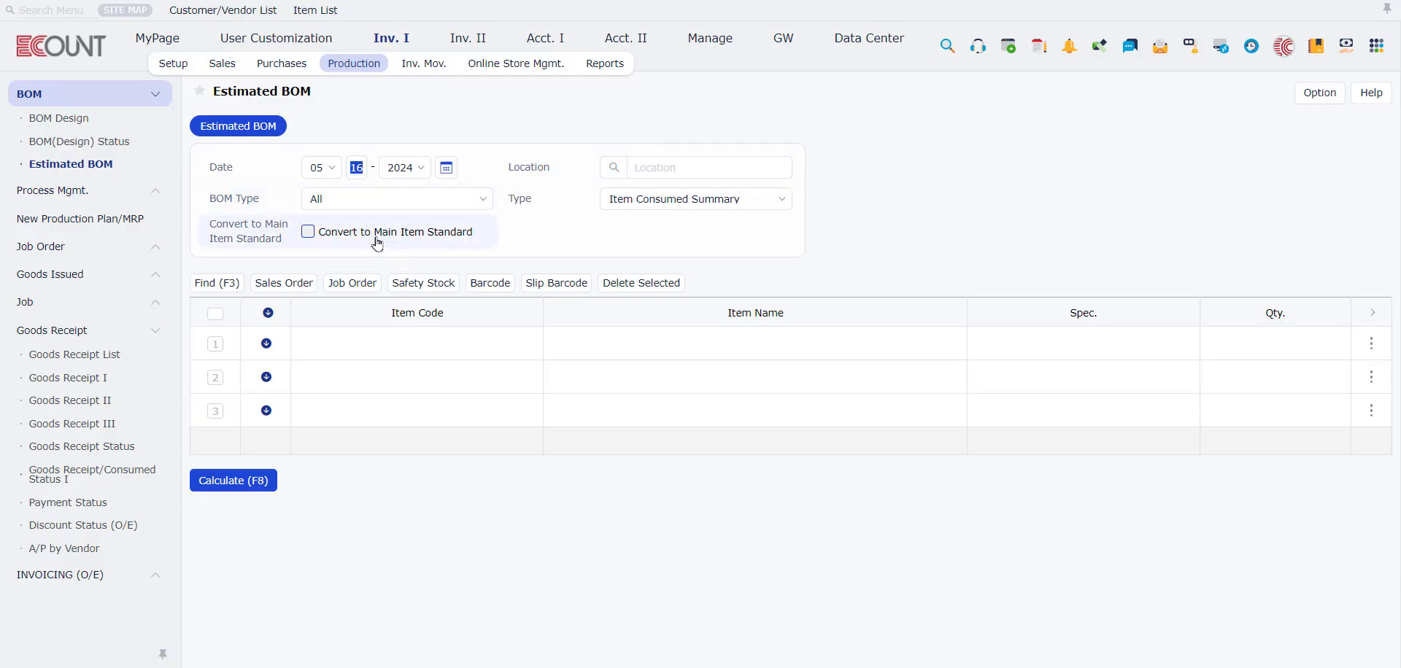
# Step: Enter Delicious Salad (10000-FG-01-01) with a quantity of 10 in the first line of Estimated BOM
pyautogui.click(373, 345)
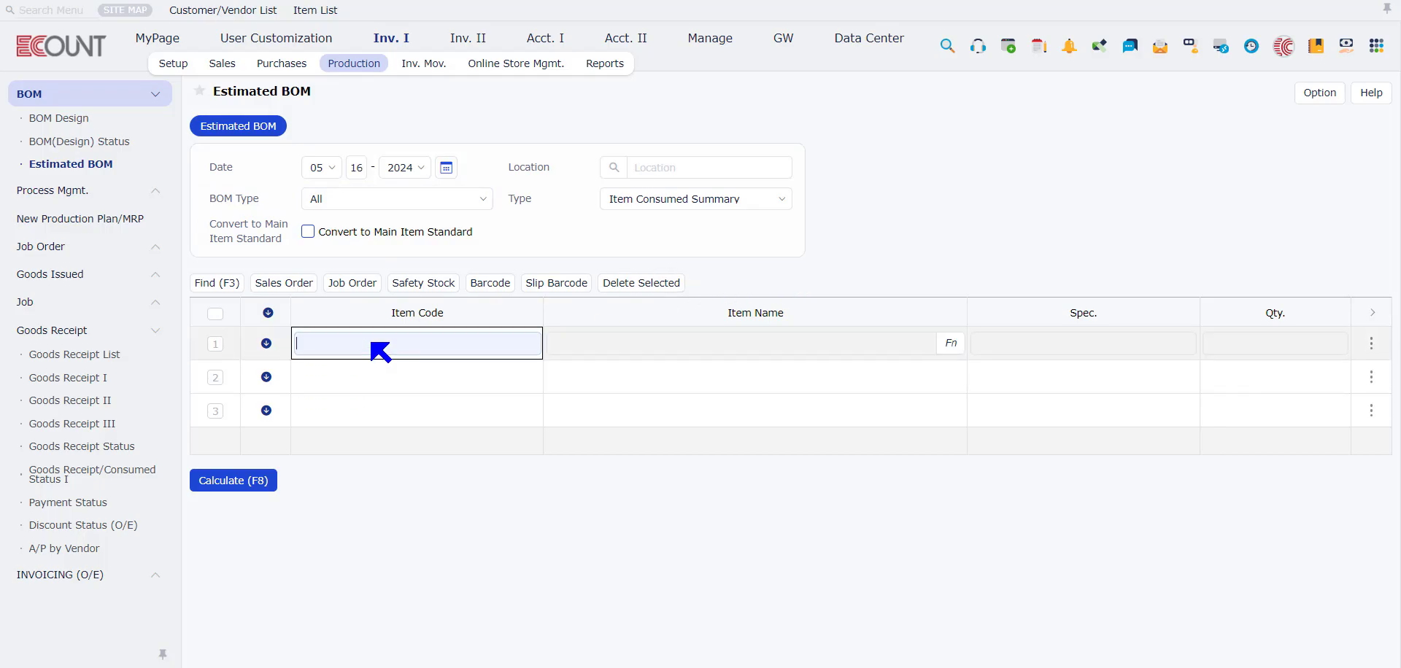
pyautogui.doubleClick(372, 343)
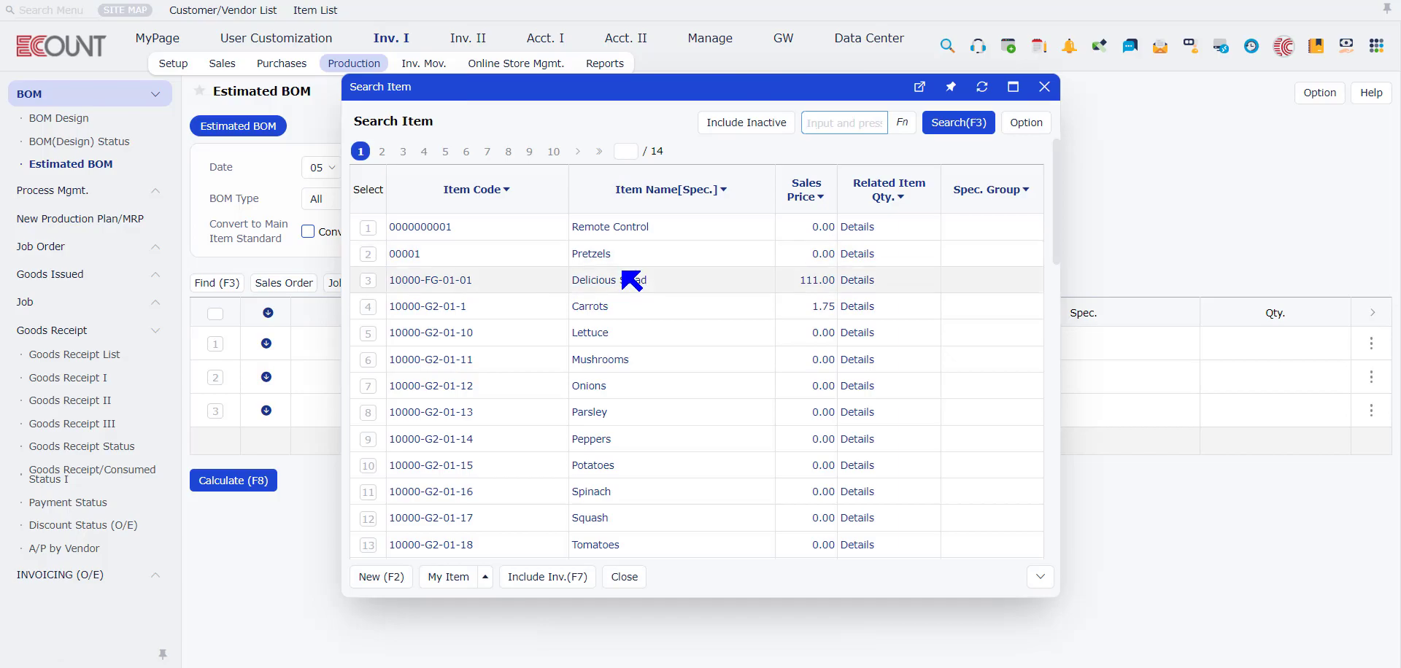
pyautogui.click(624, 280)
pyautogui.click(1258, 344)
pyautogui.write('10')
# Step: Calculate the Estimated BOM for Delicious Salad, look through the consumed items, and close the result
pyautogui.click(232, 481)
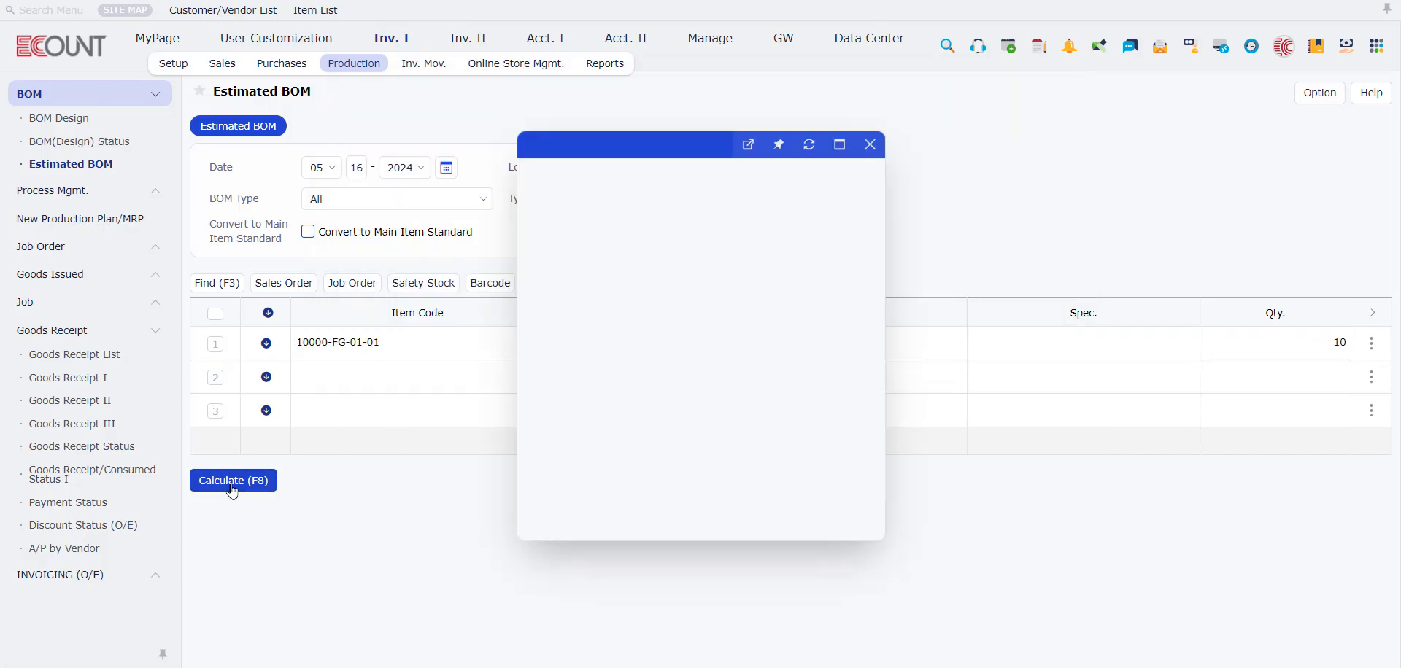
pyautogui.scroll(-3, 599, 377)
pyautogui.scroll(-2, 669, 450)
pyautogui.click(606, 519)
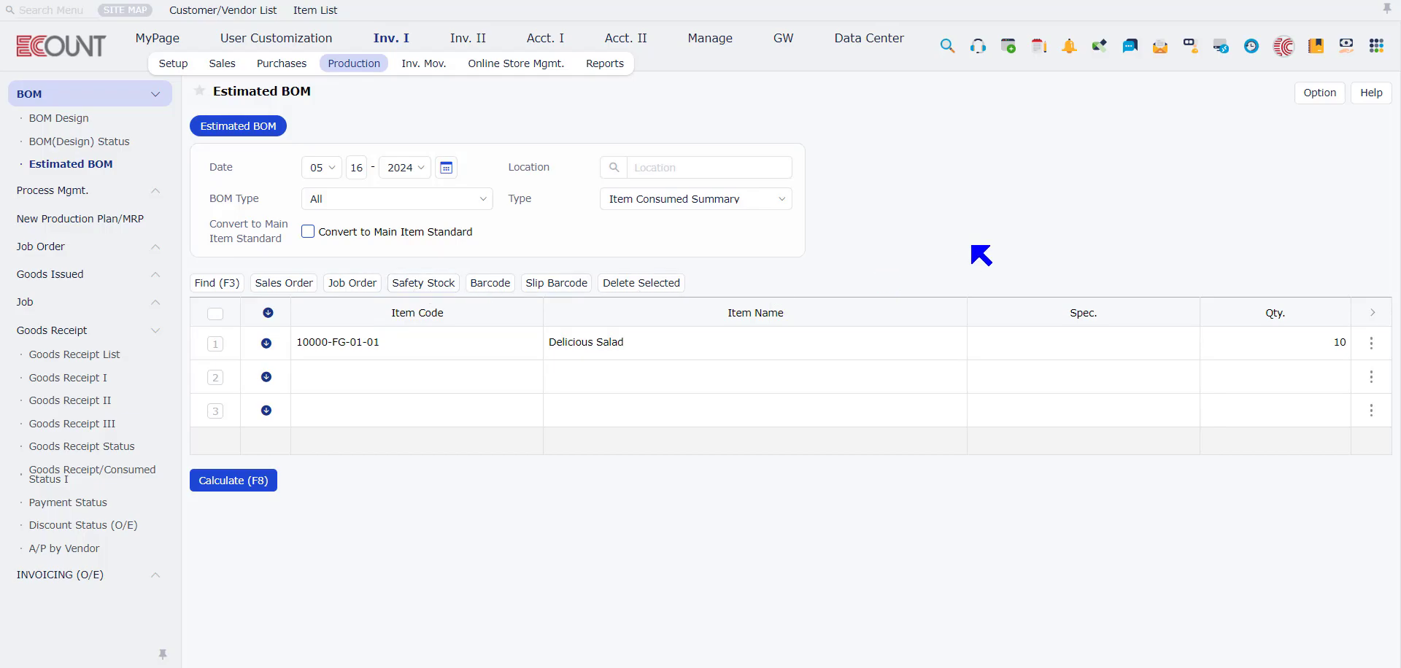
# Step: Set the Estimated BOM location to OEM, calculate it, look at the consumed items' balances, and close the result
pyautogui.click(642, 165)
pyautogui.click(652, 173)
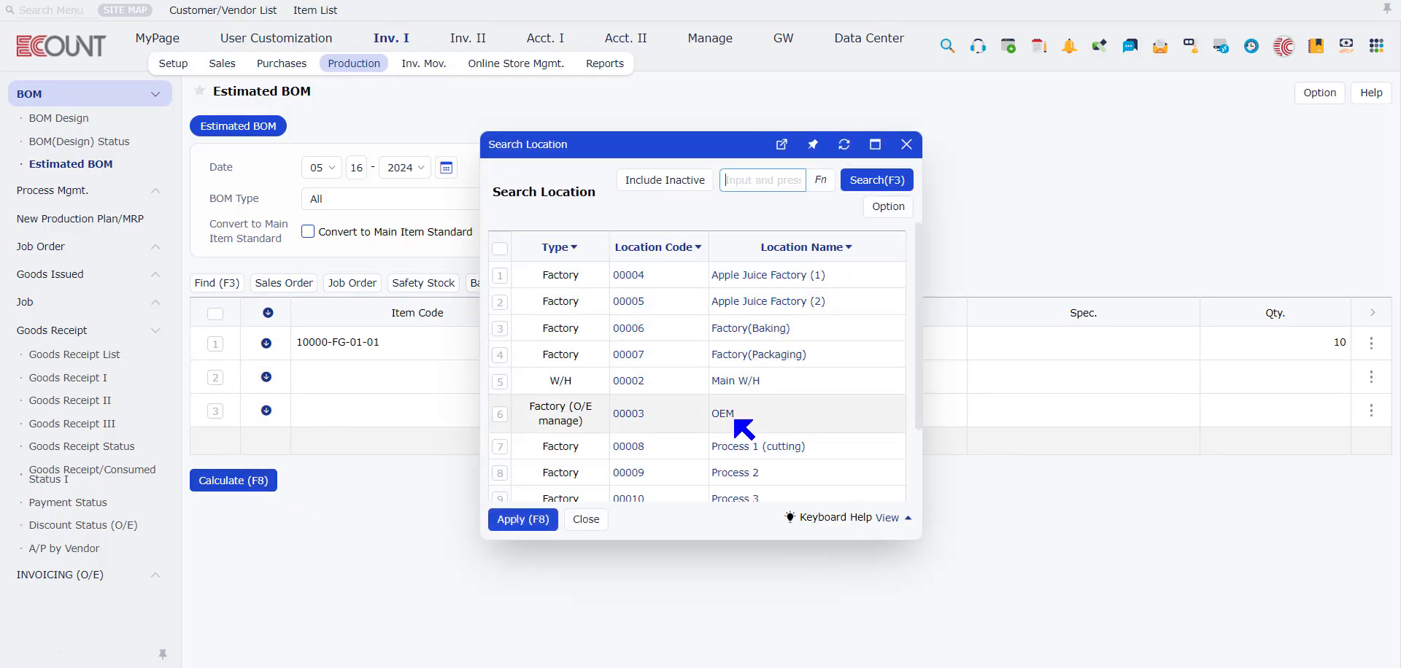
pyautogui.click(735, 413)
pyautogui.click(253, 483)
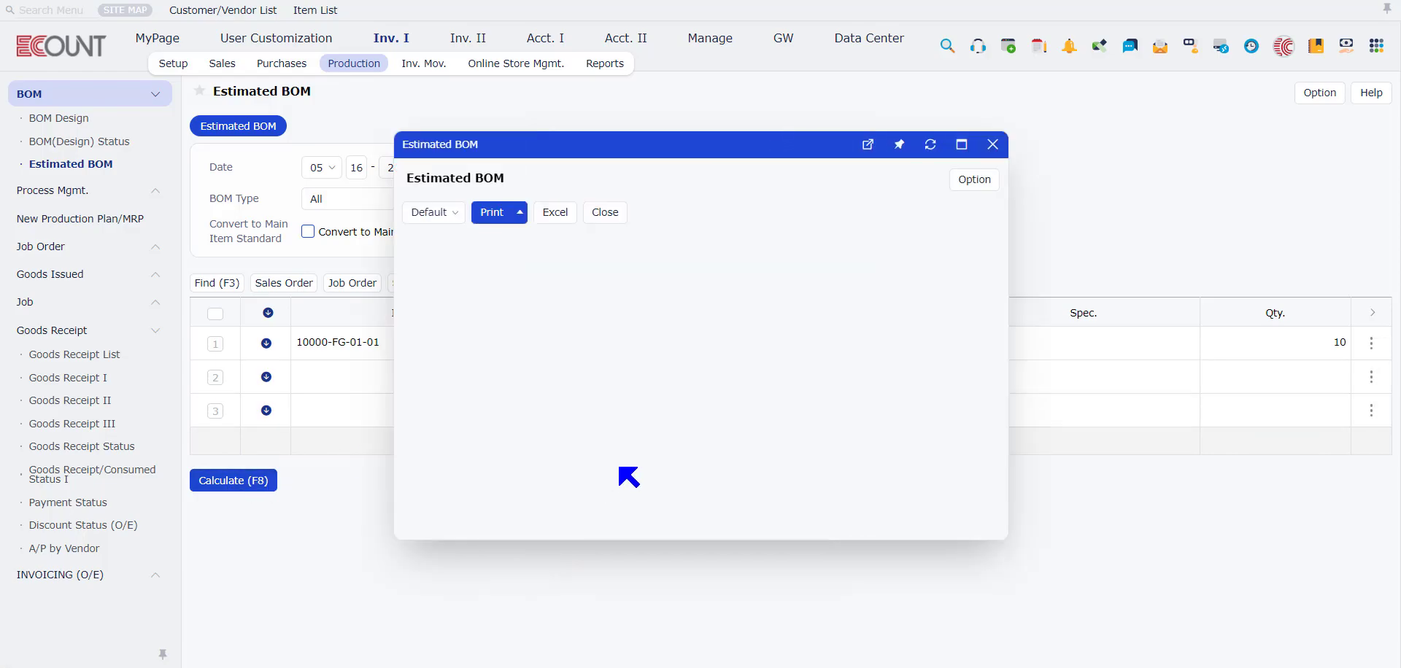
pyautogui.scroll(-2, 984, 412)
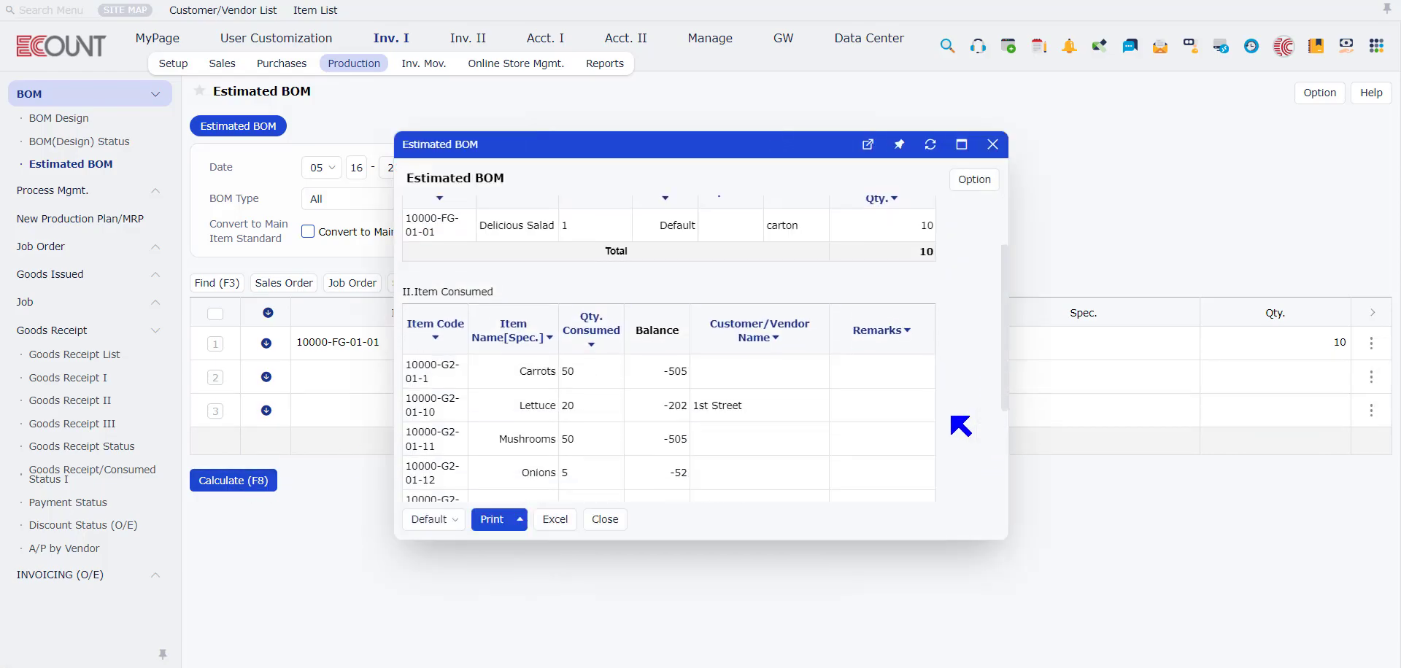
pyautogui.click(992, 144)
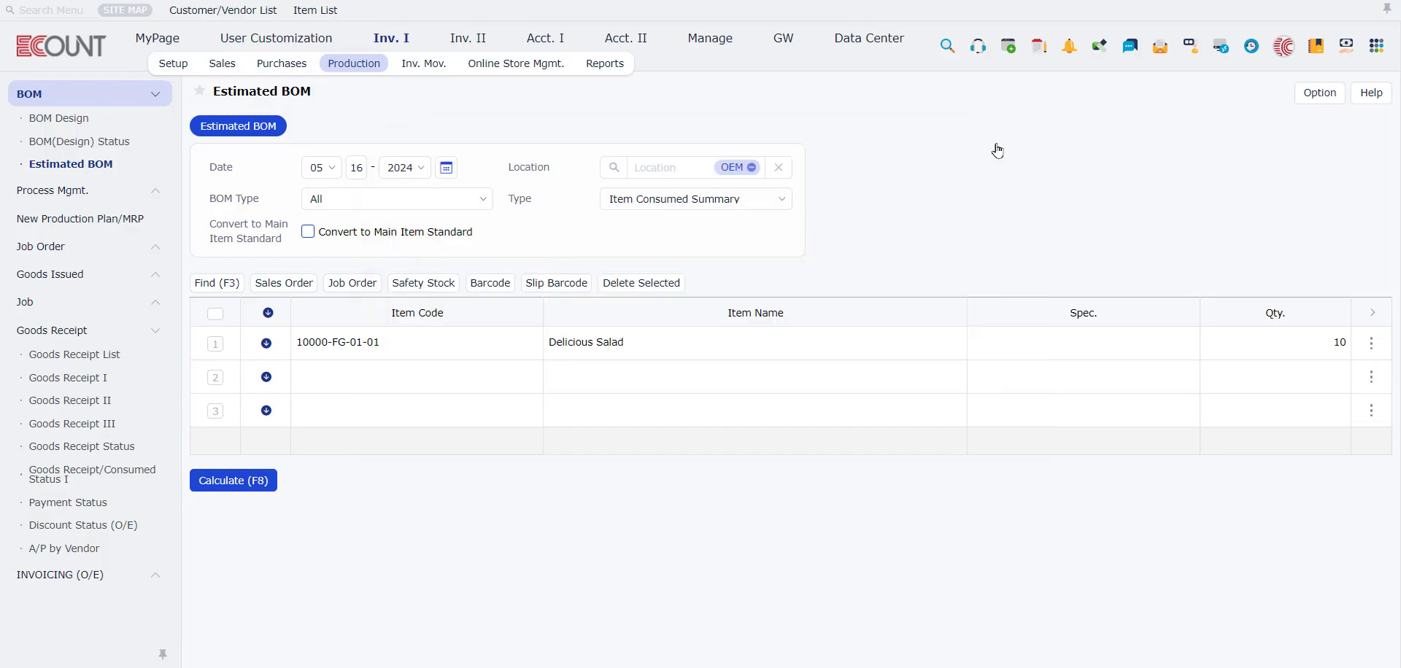
# Step: Look at the BOM Type and Type choices of Estimated BOM without changing either selection
pyautogui.click(354, 201)
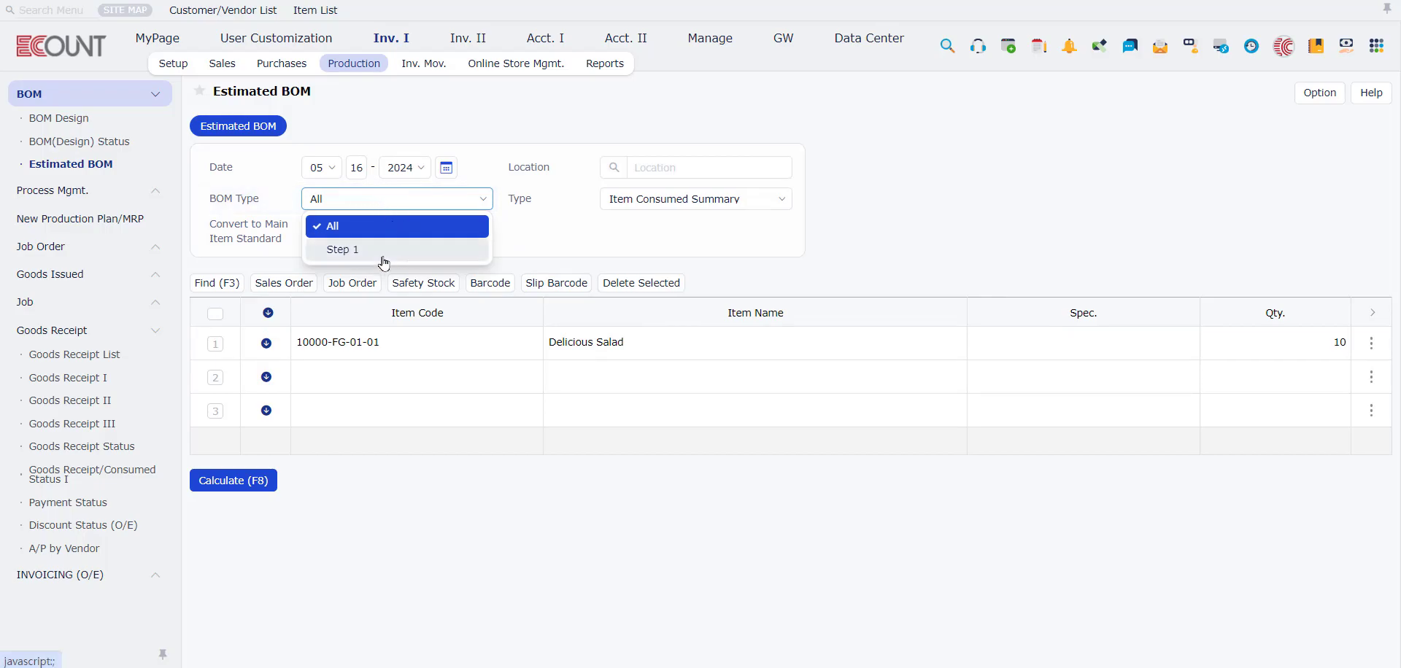
pyautogui.click(681, 197)
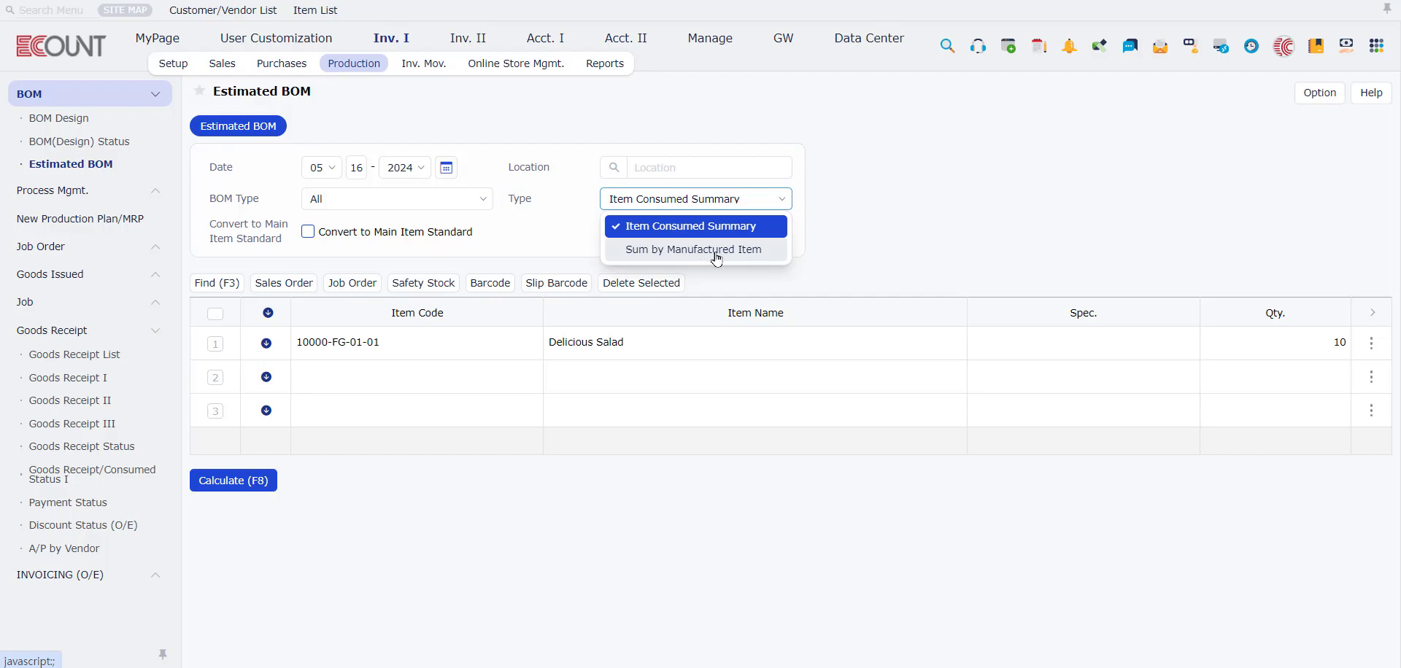
pyautogui.click(1039, 311)
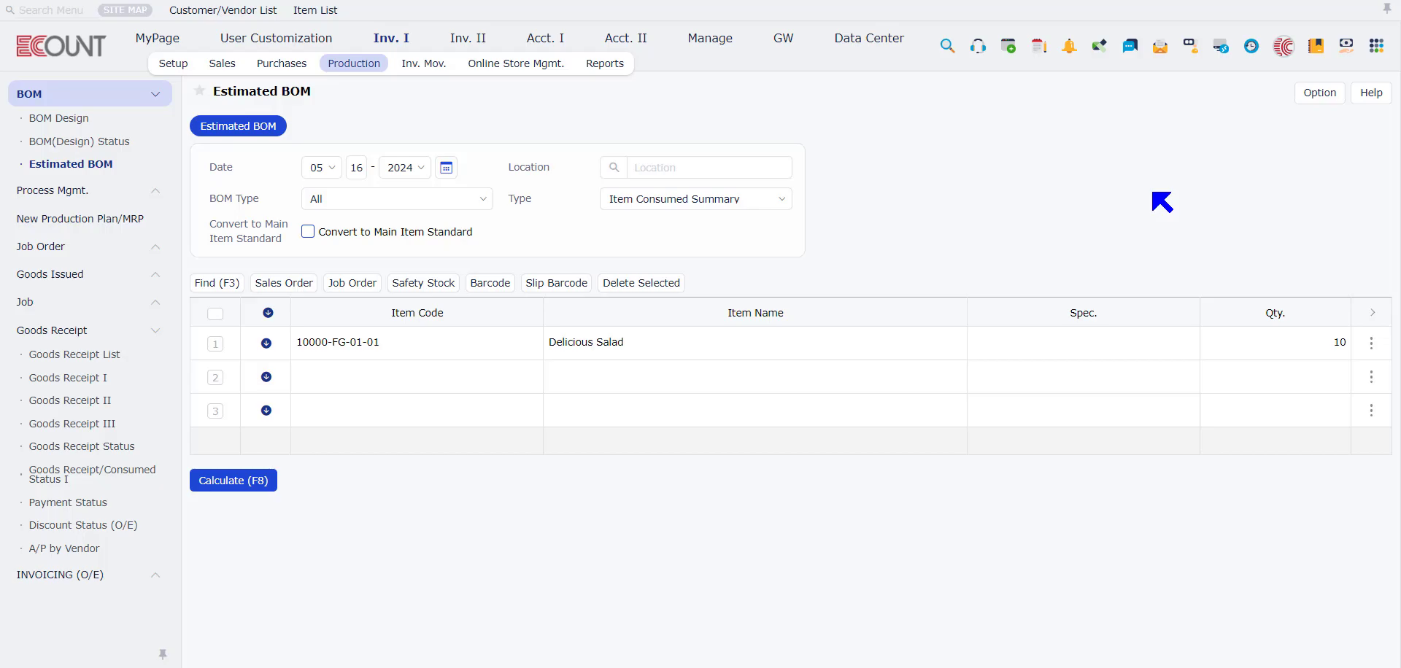
# Step: Open the Input Screen Setting for Estimated BOM
pyautogui.click(1320, 95)
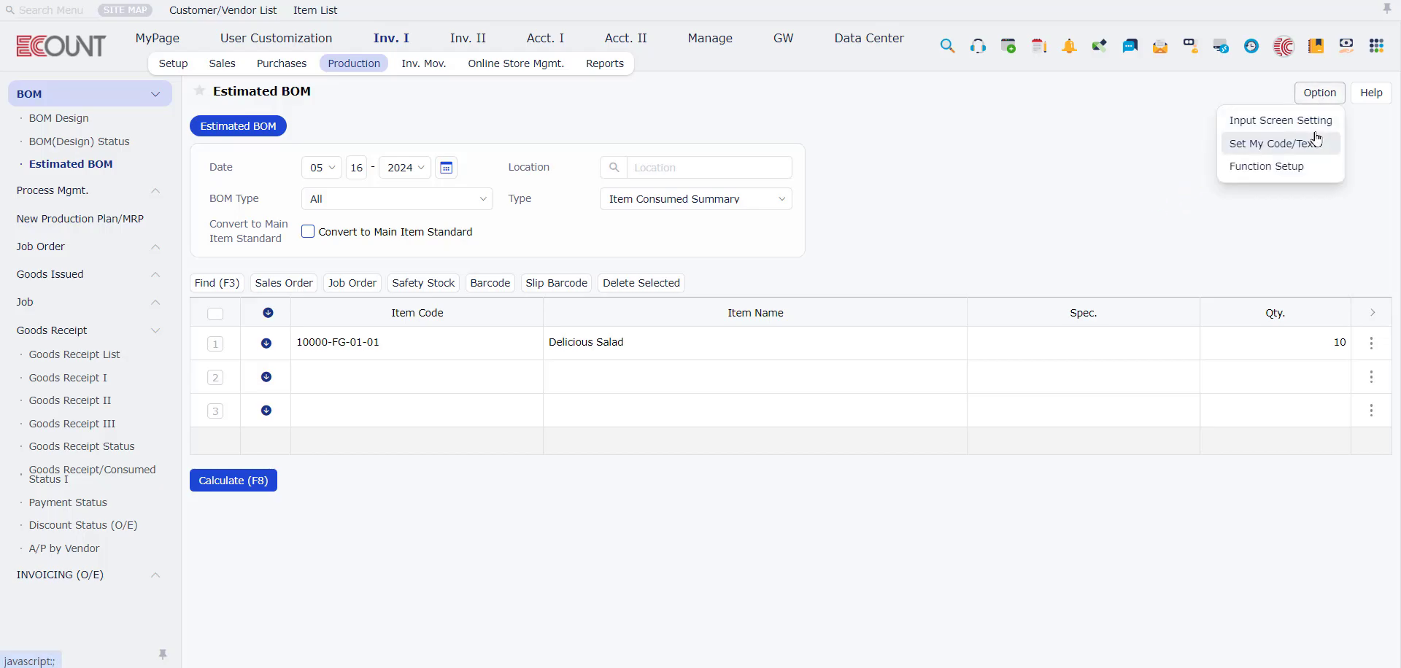
pyautogui.click(1311, 122)
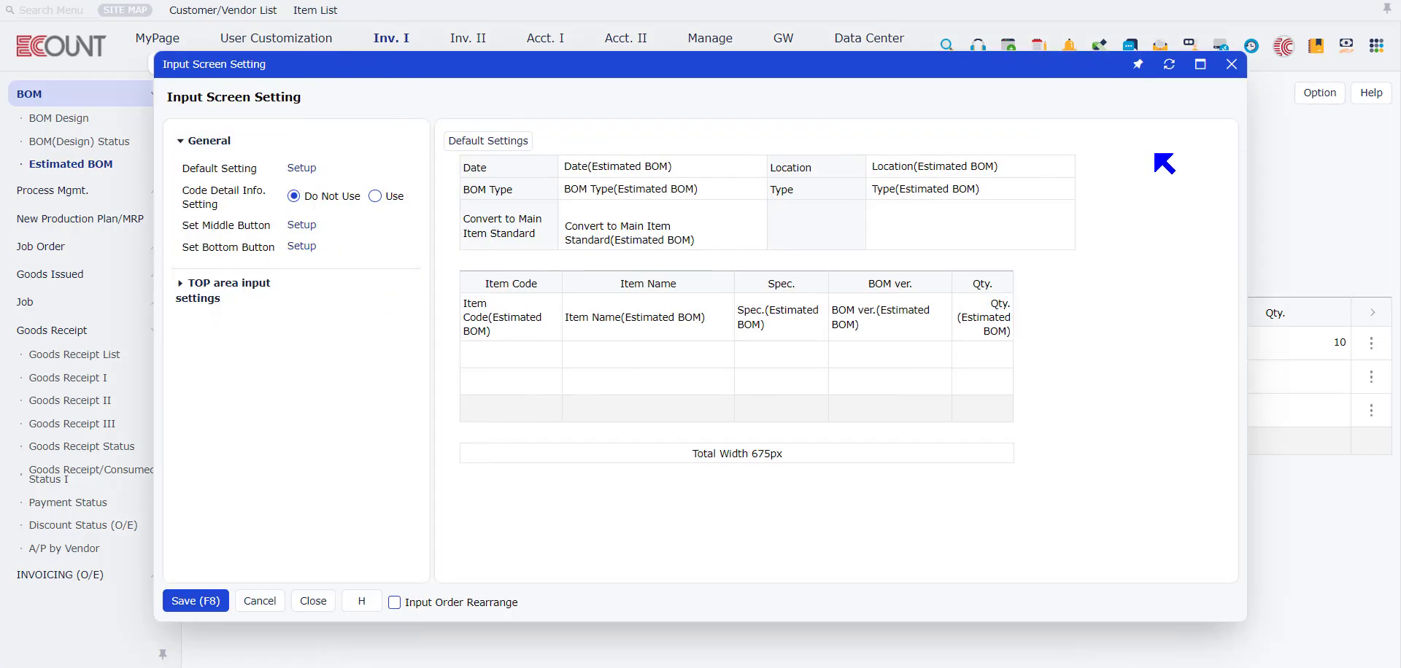